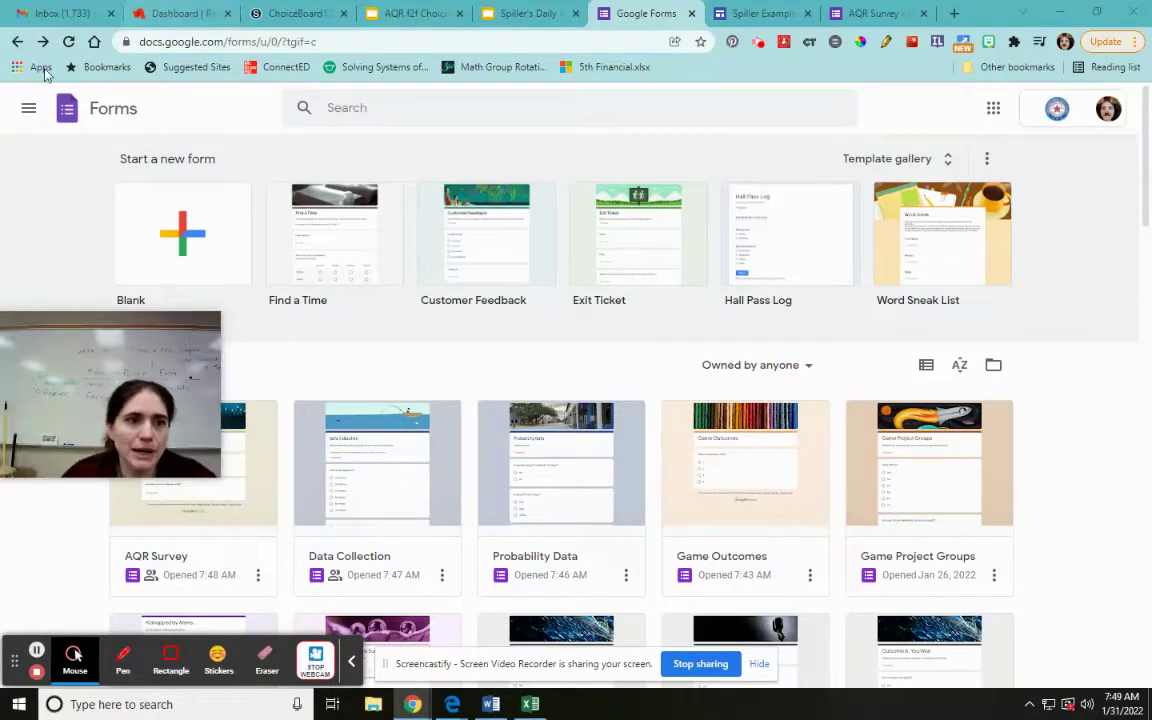
- Create a new form from the Blank template
left_click(995, 110)
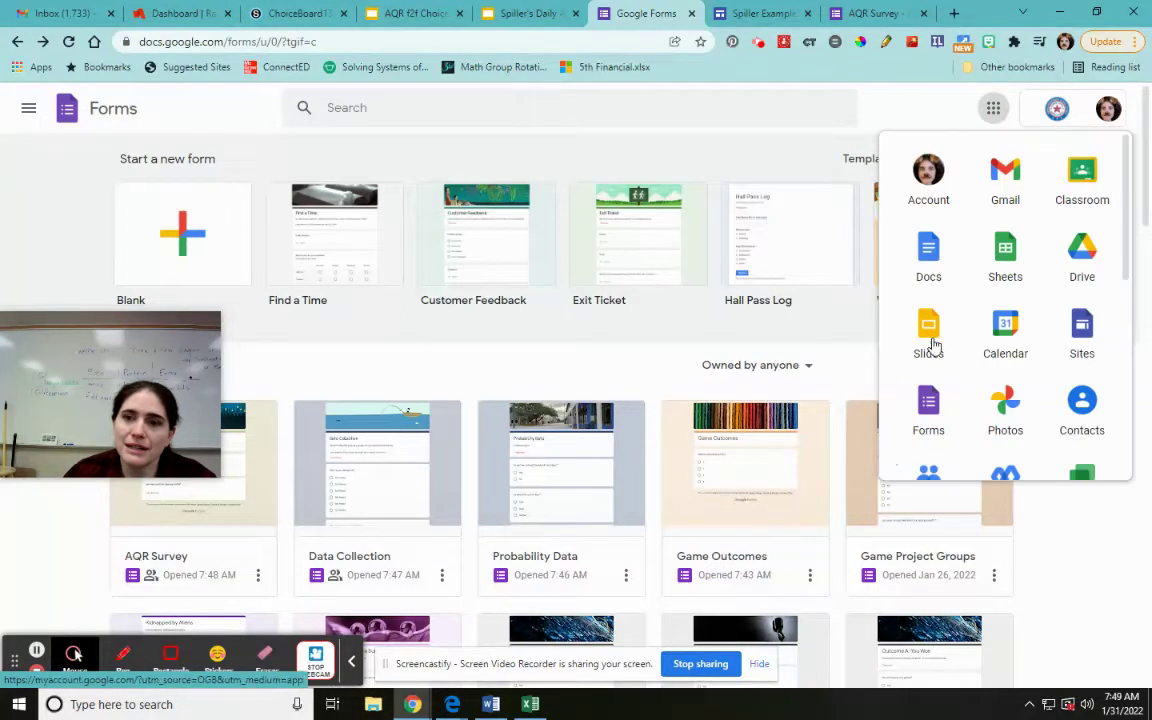
left_click(1062, 571)
mouse_move(195, 342)
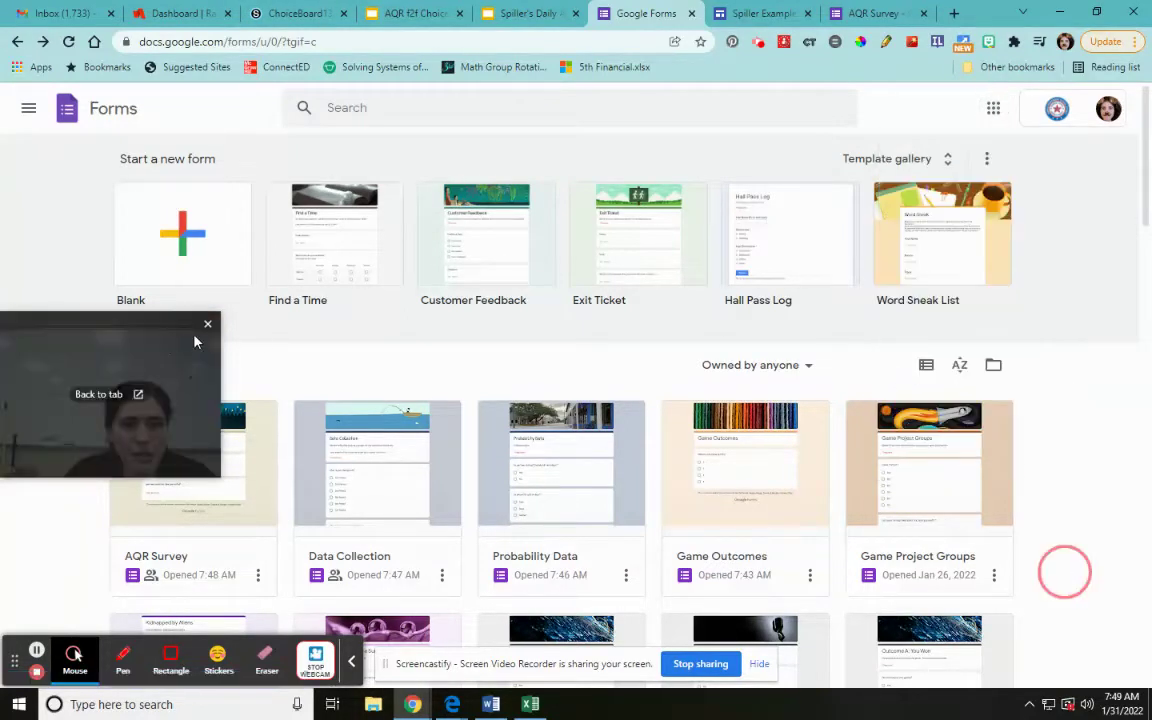
left_click_drag(195, 342, 948, 472)
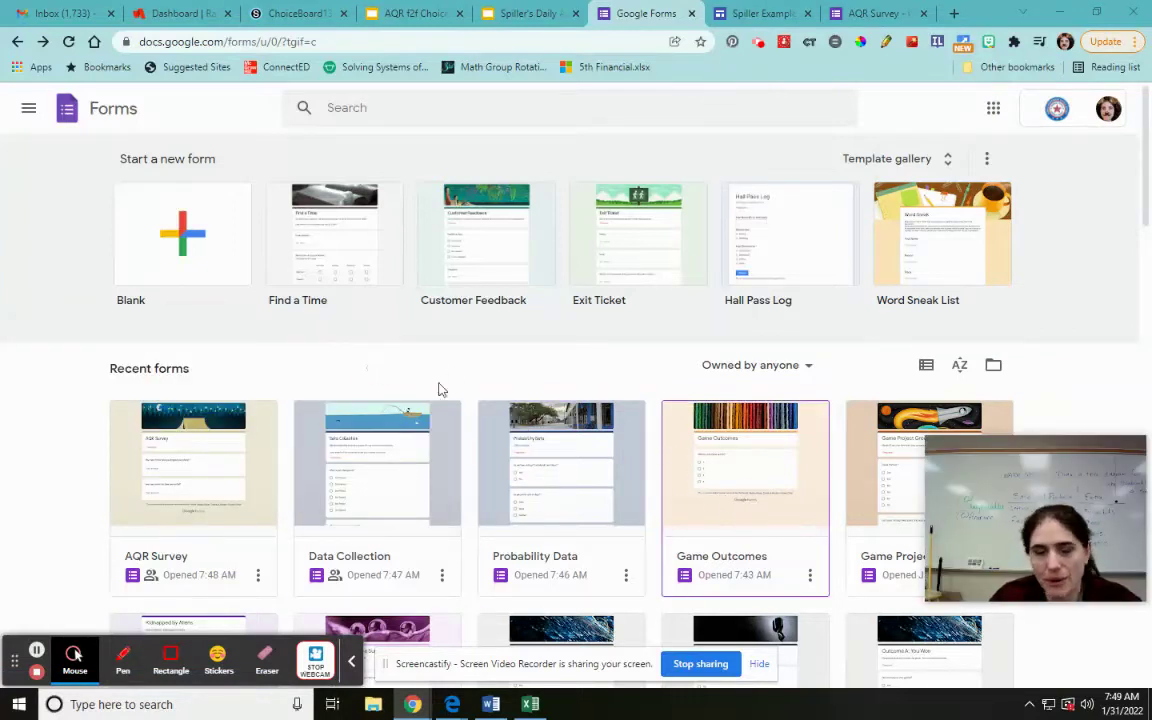
left_click(160, 241)
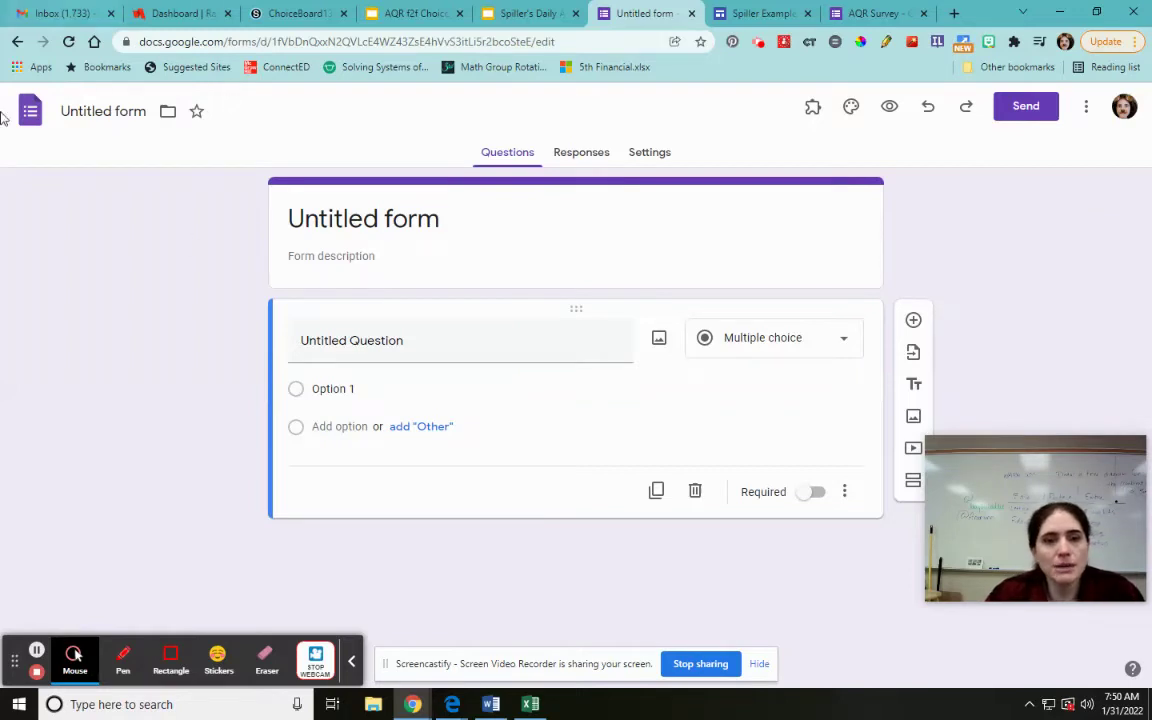
- Title the form and file 'Game Outcomes 1' and enter the first question 'Which outcome is this'
left_click(342, 221)
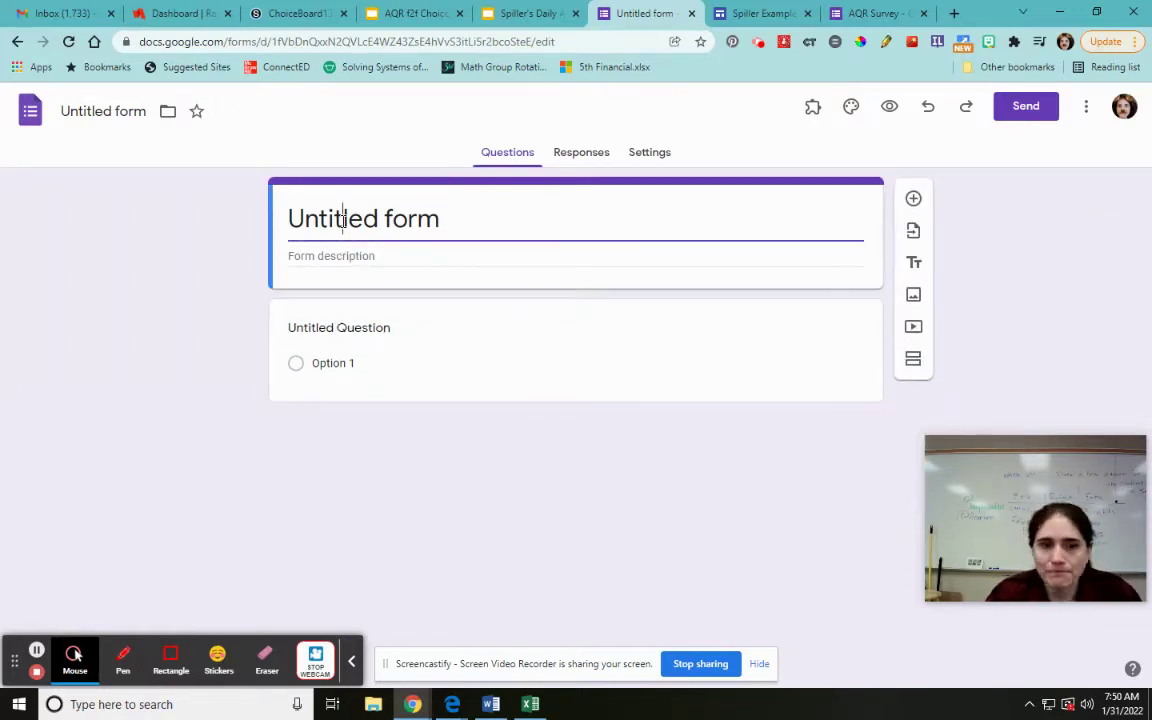
double_click(342, 220)
double_click(342, 220)
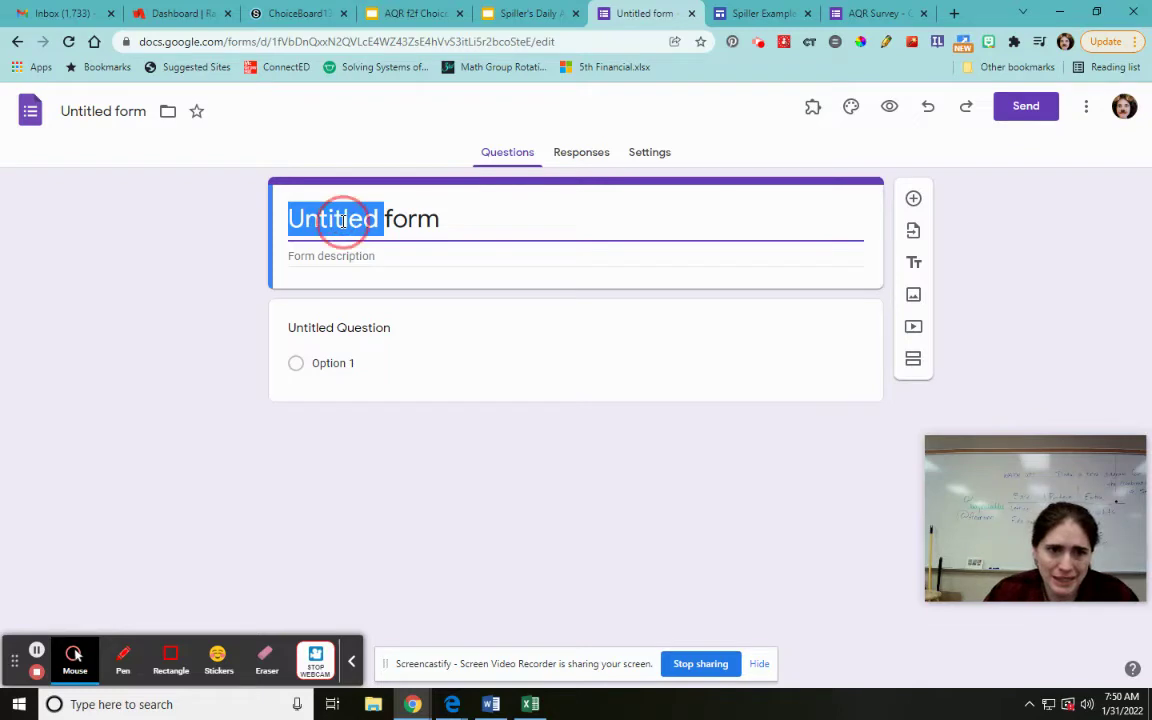
key("Delete")
key("Delete")
key("Delete")
key("Delete")
key("Delete")
key("Delete")
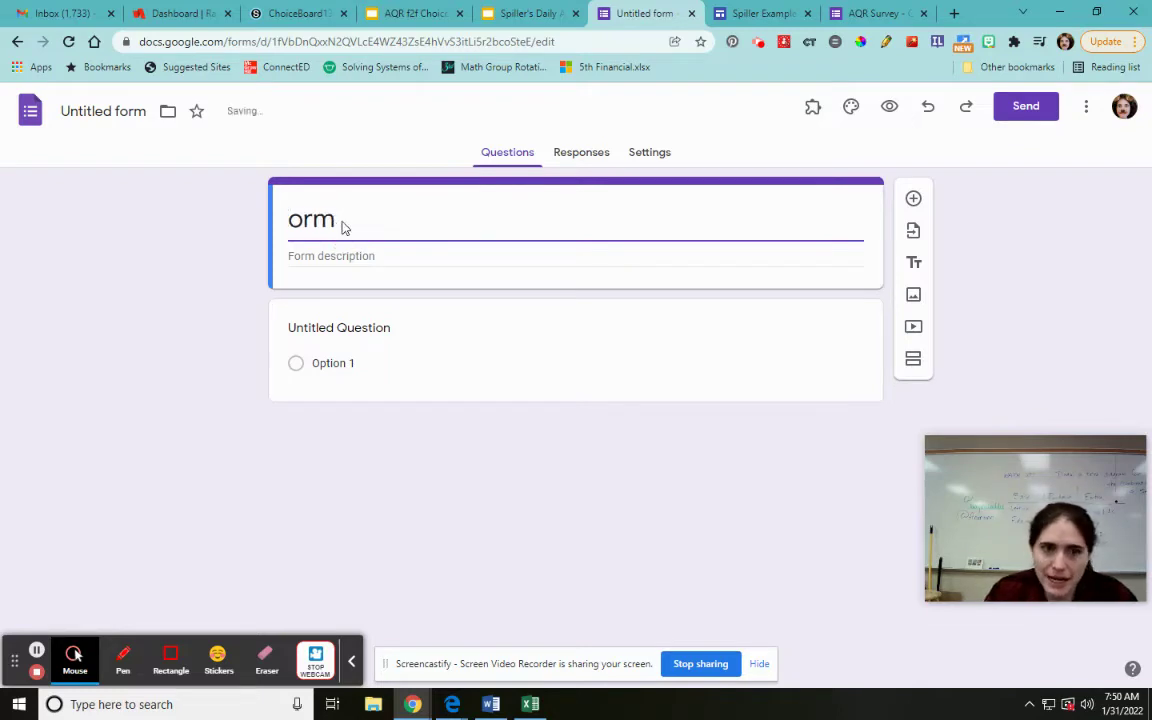
type("Game ")
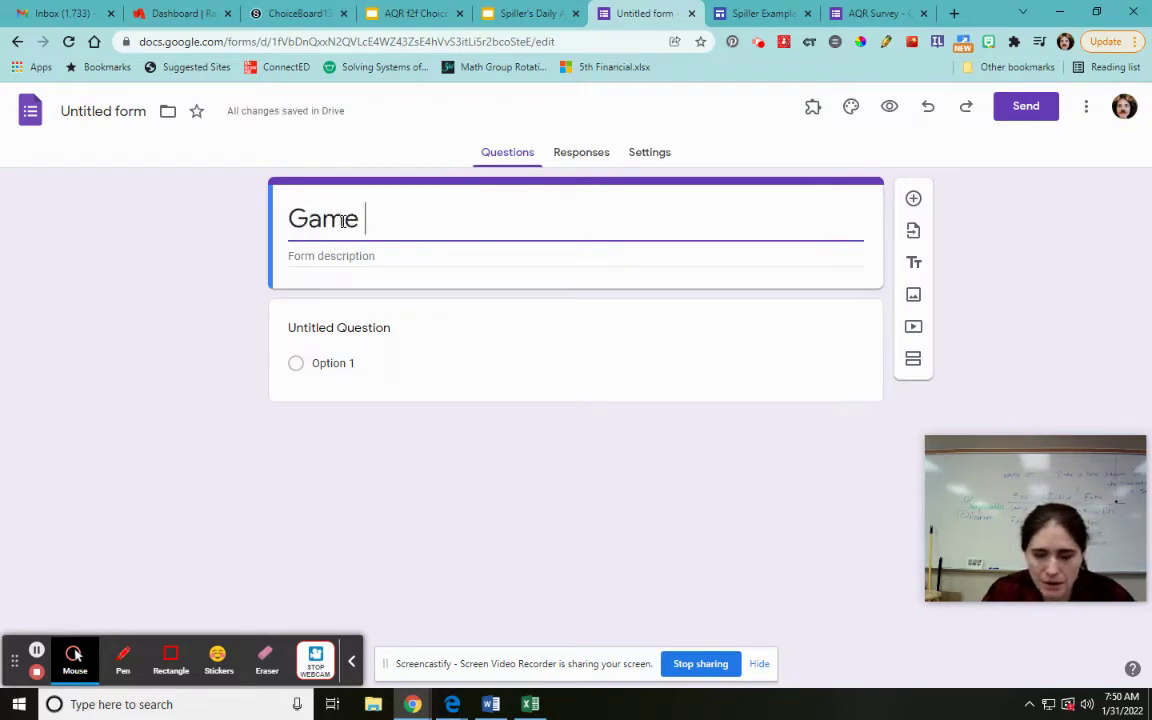
type("Outcomes 1")
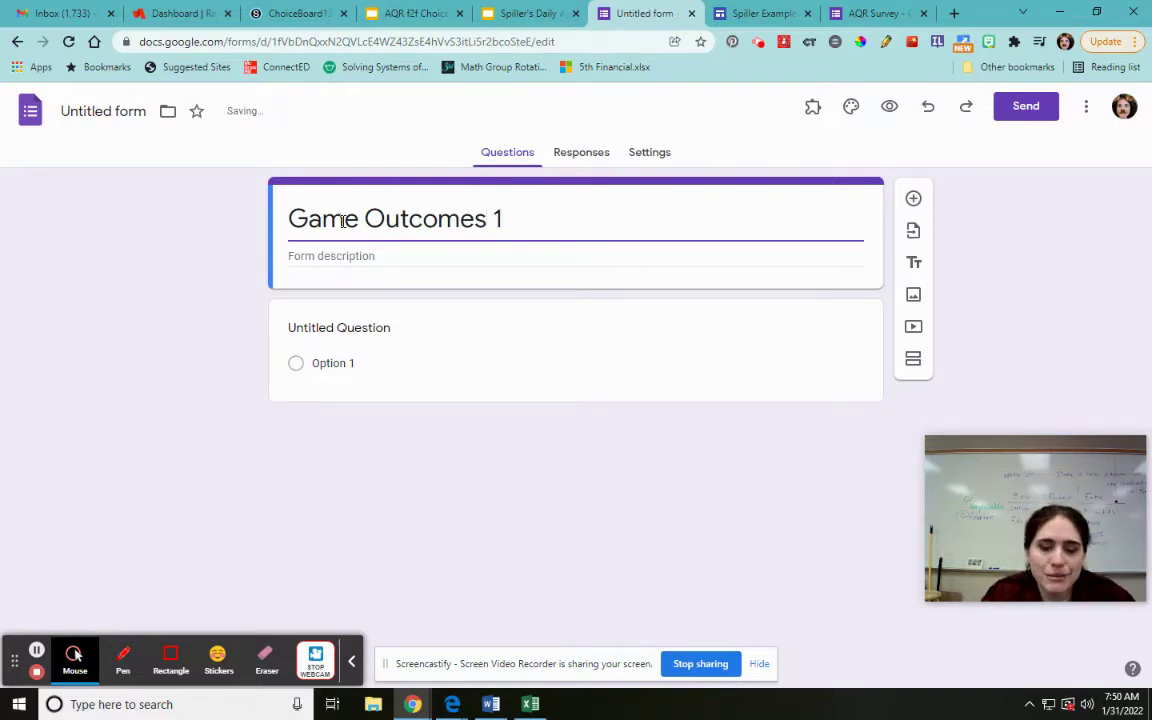
left_click(174, 331)
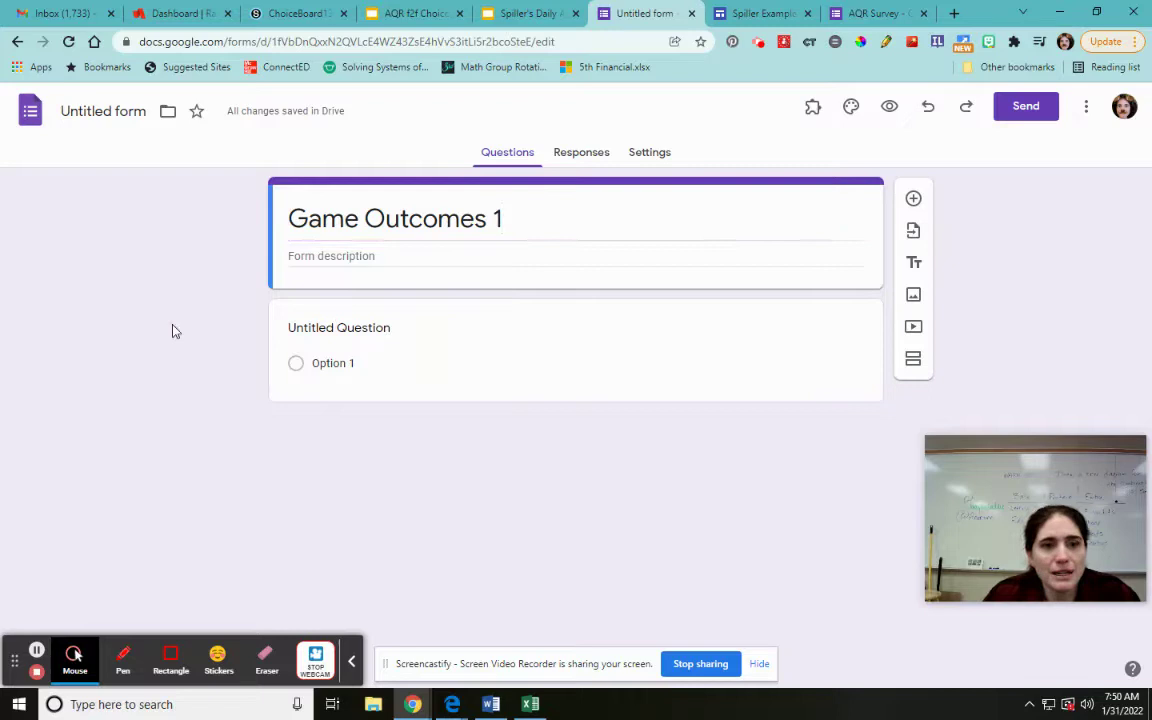
left_click(112, 117)
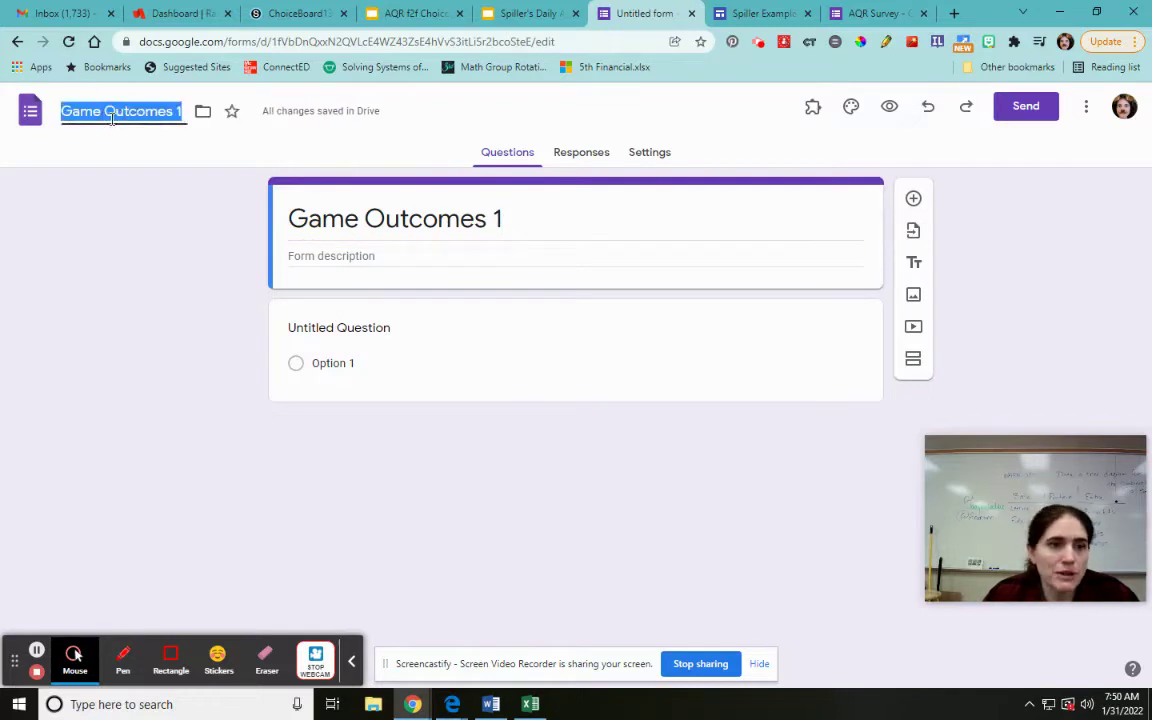
left_click(368, 335)
type("Which outcome")
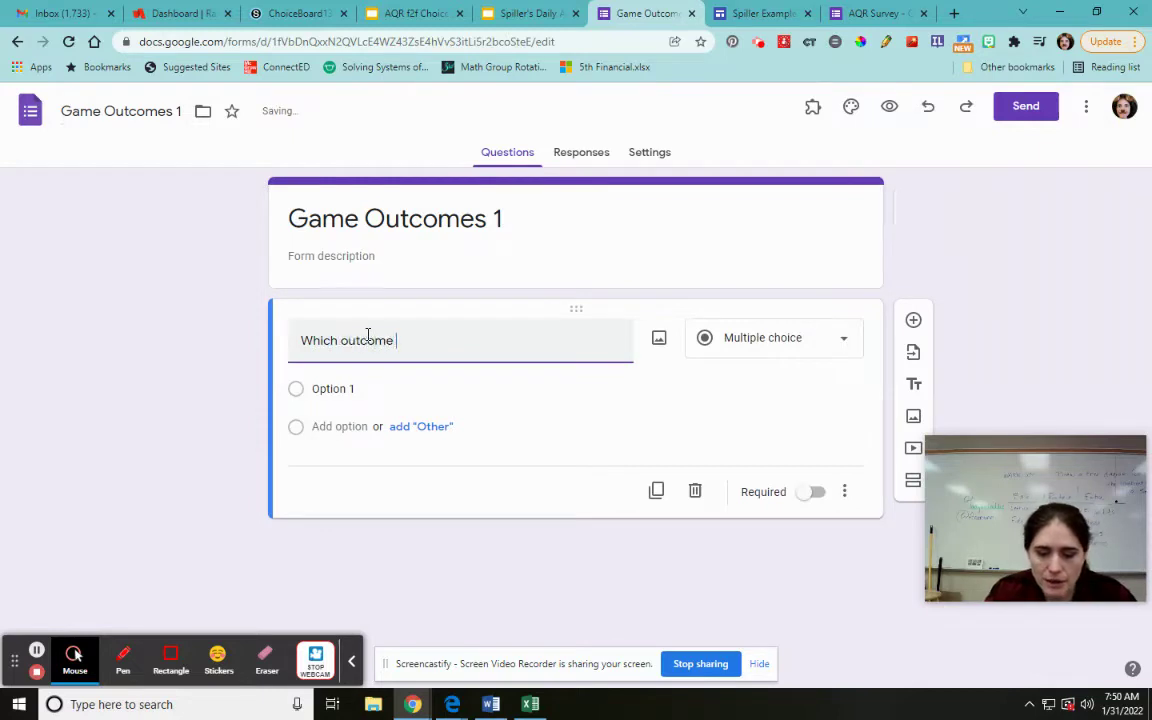
type(" is this?")
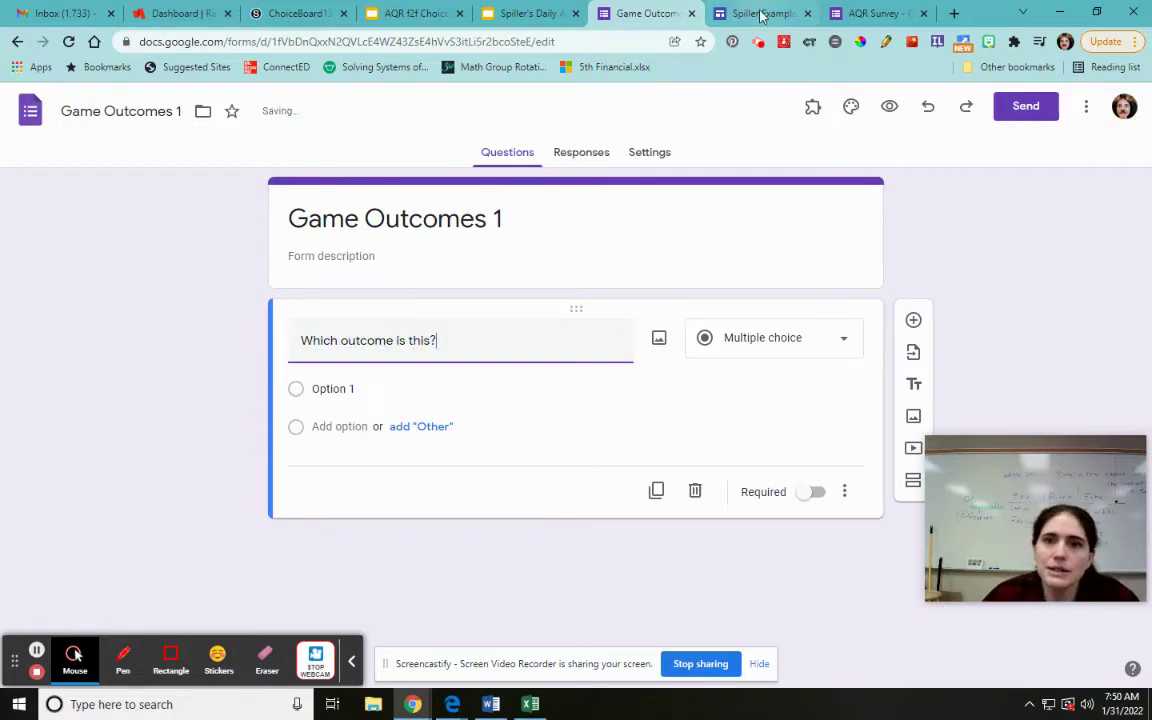
- Review the Spiller Example Game page's TikTok story and embedded form, then return to the form
left_click(761, 14)
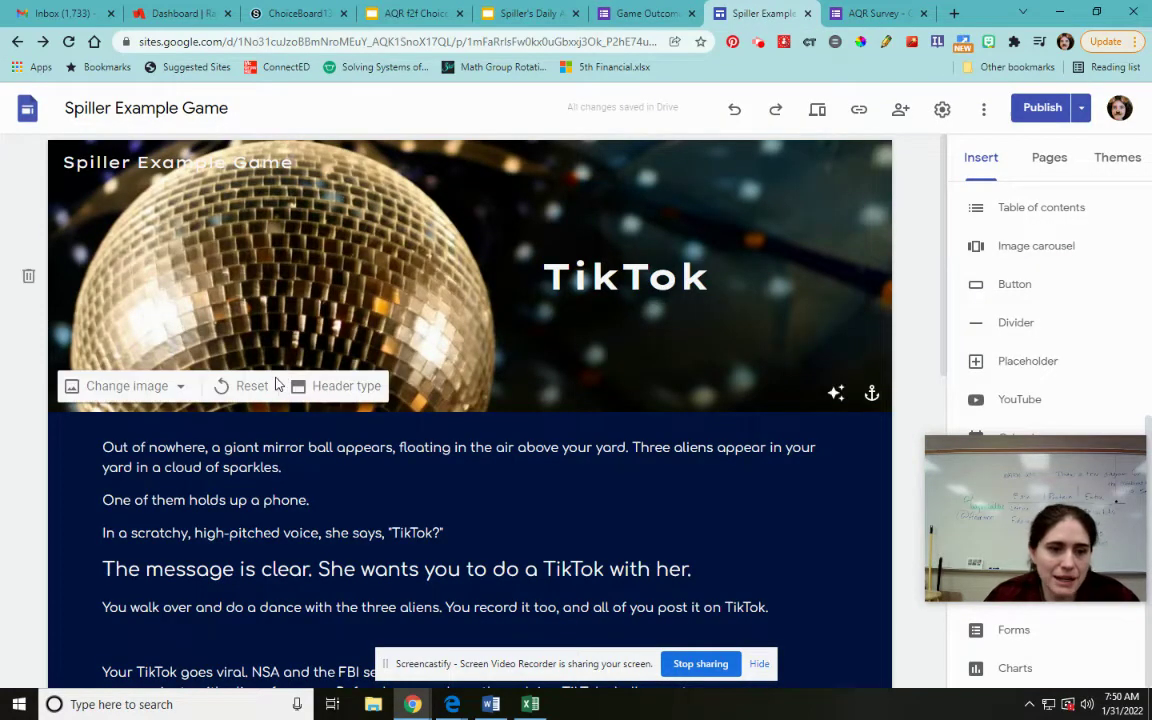
scroll(383, 533, "down", 2)
scroll(290, 490, "down", 4)
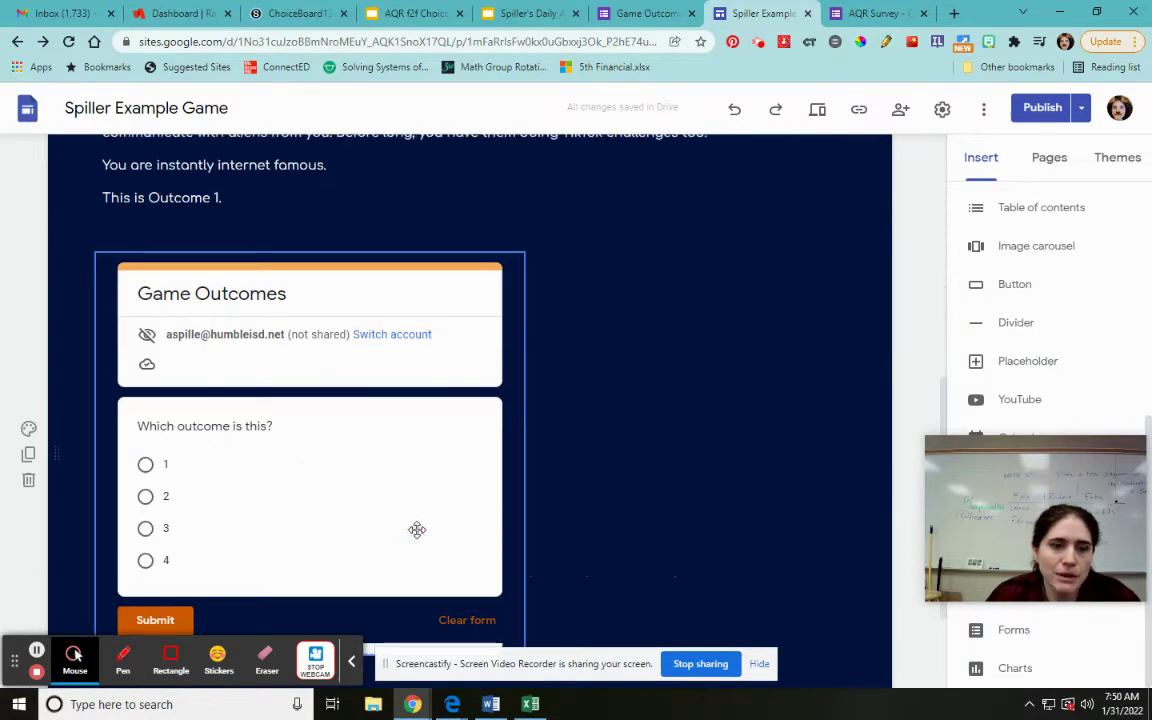
scroll(30, 485, "up", 6)
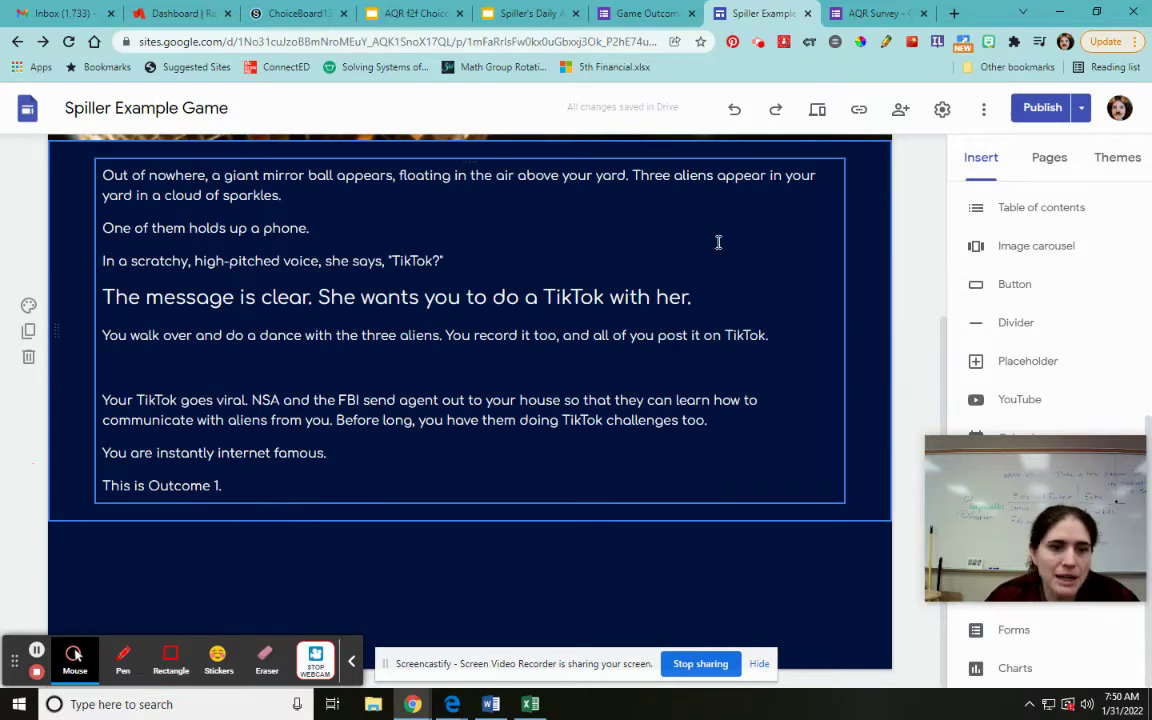
scroll(406, 289, "up", 1)
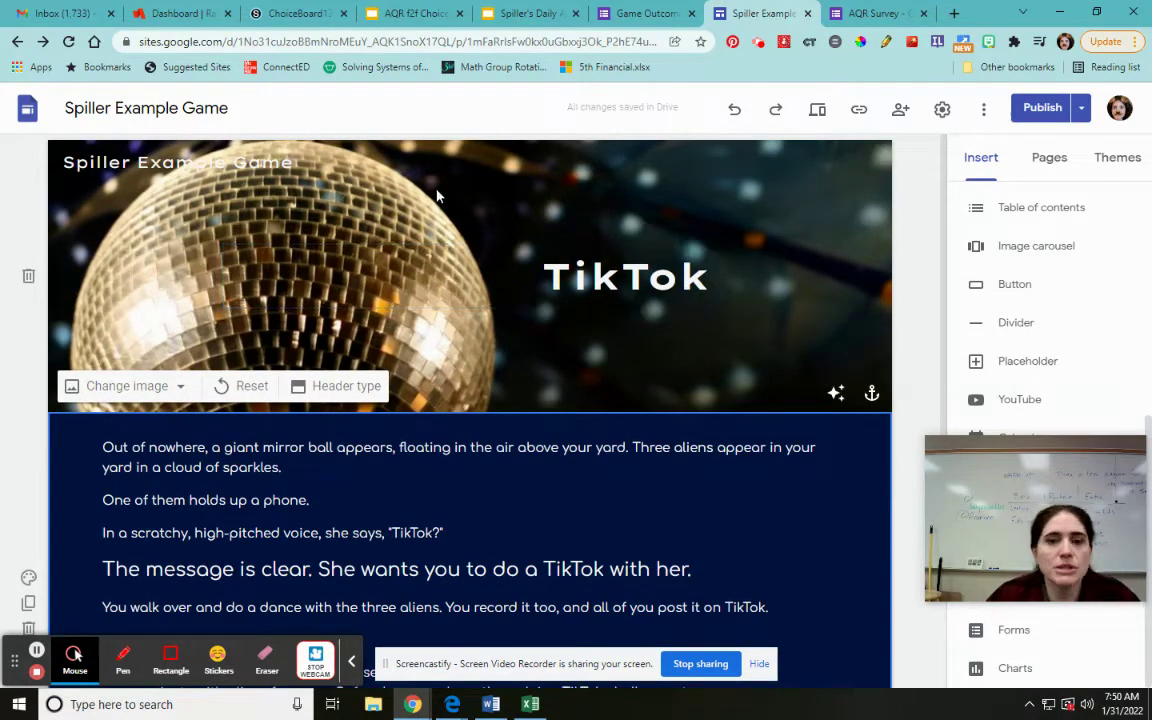
scroll(491, 368, "down", 3)
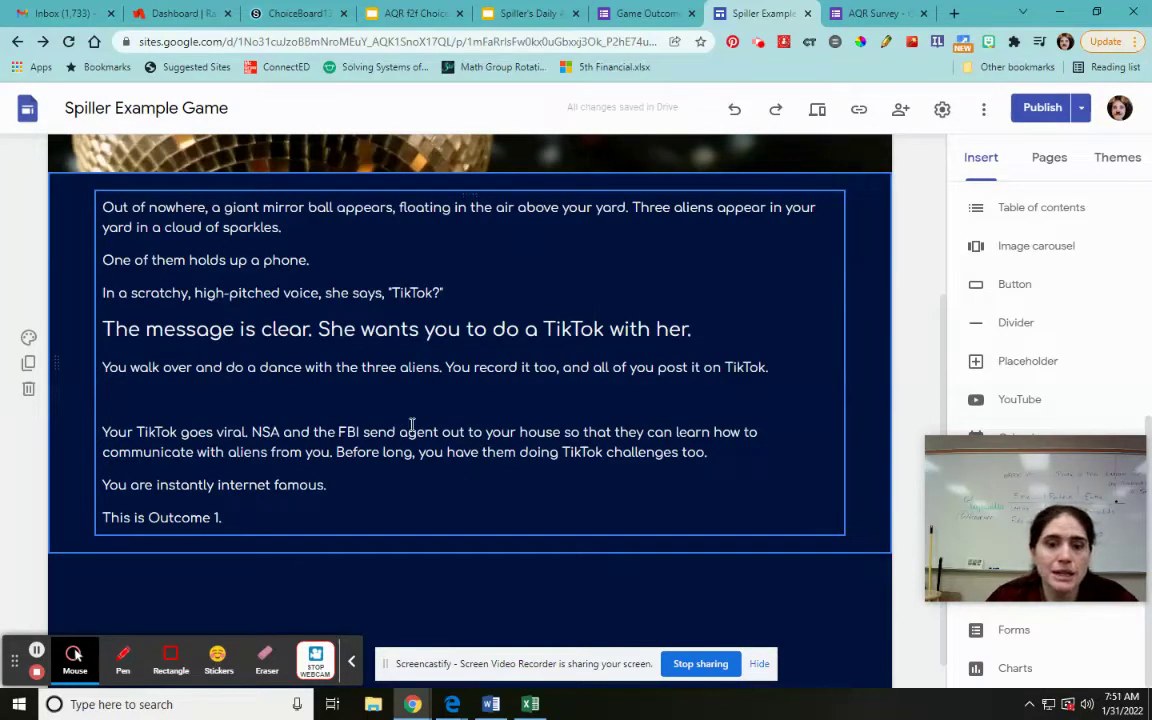
scroll(388, 512, "down", 1)
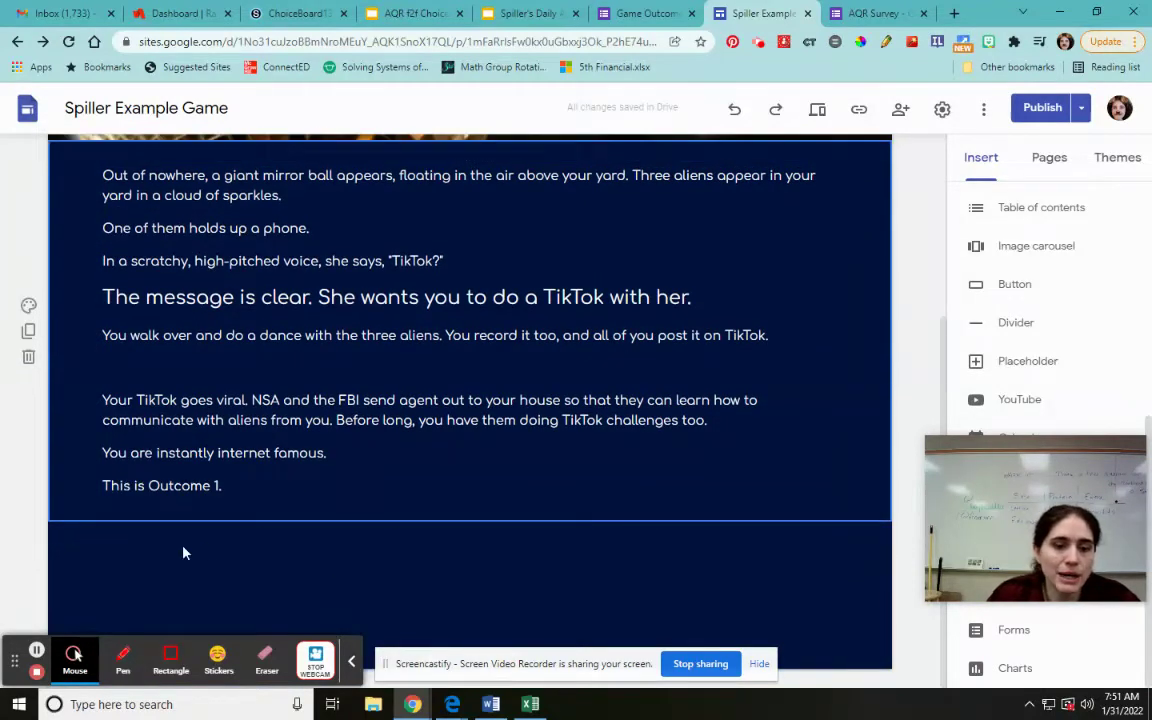
left_click(630, 15)
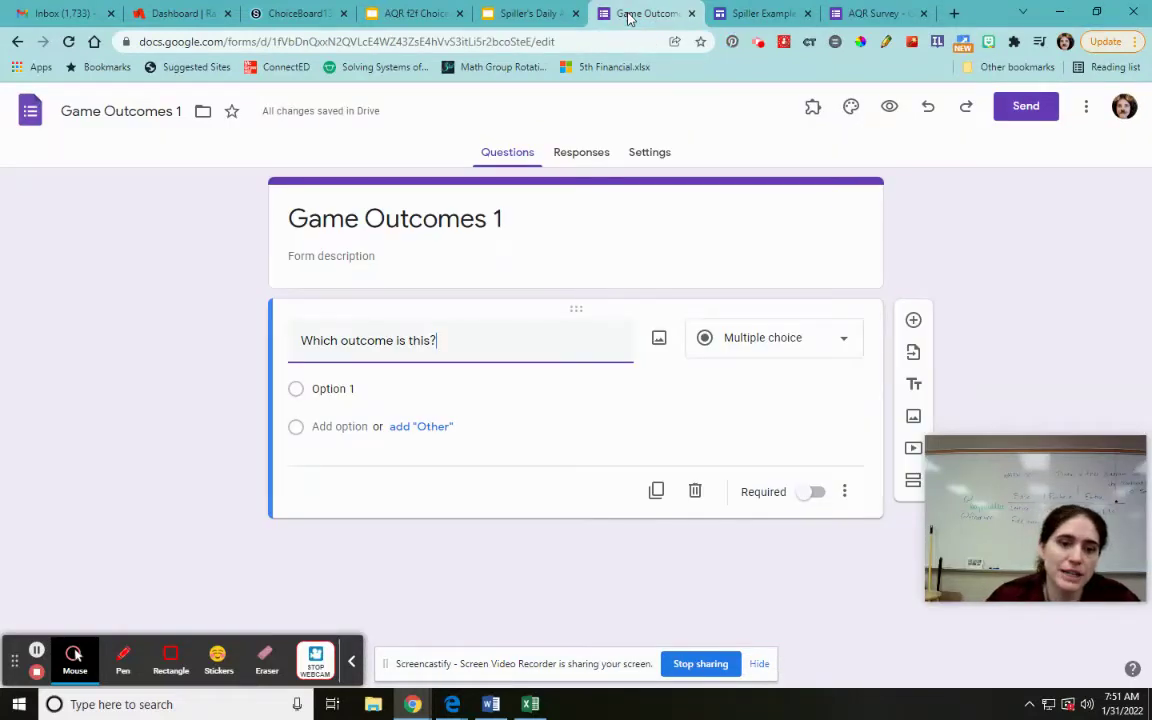
- Give the question answer choices 1 through 5 and make it required
left_click(333, 388)
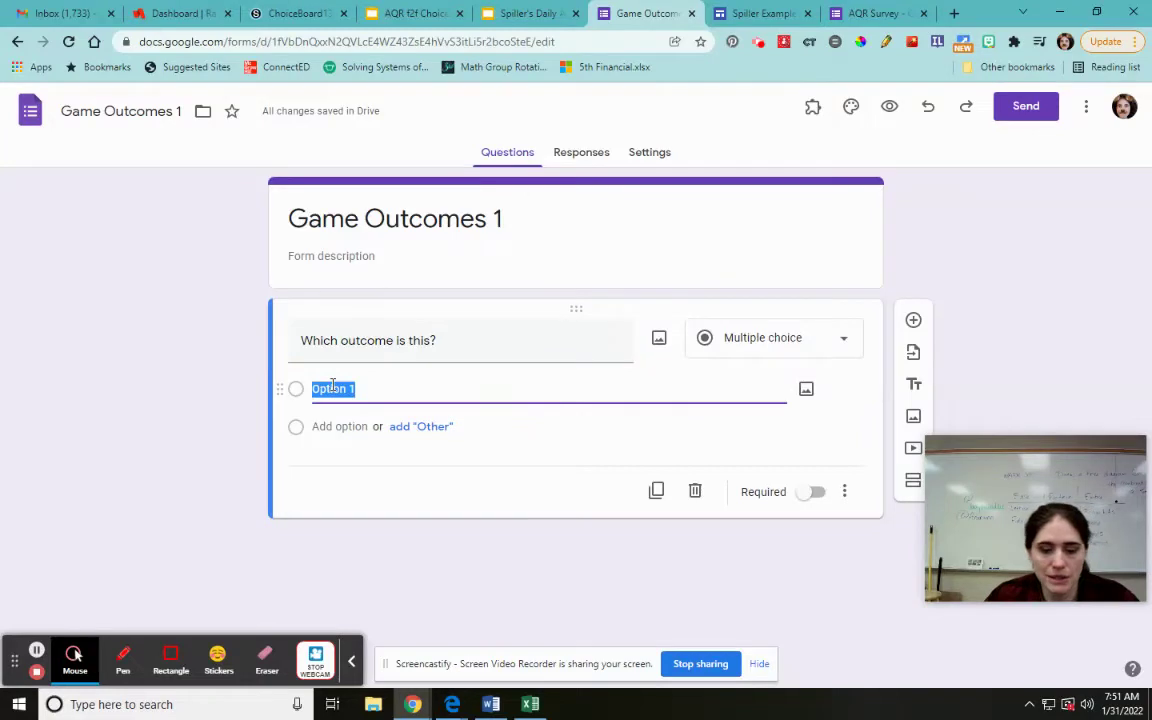
type("1")
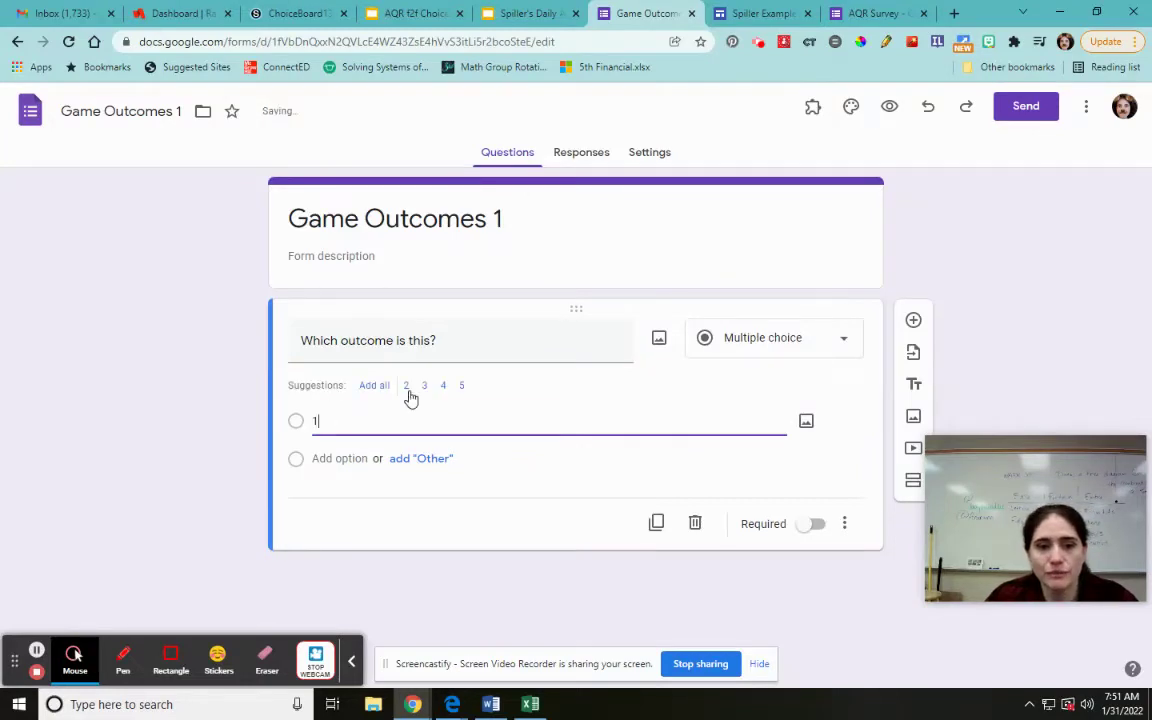
left_click(375, 388)
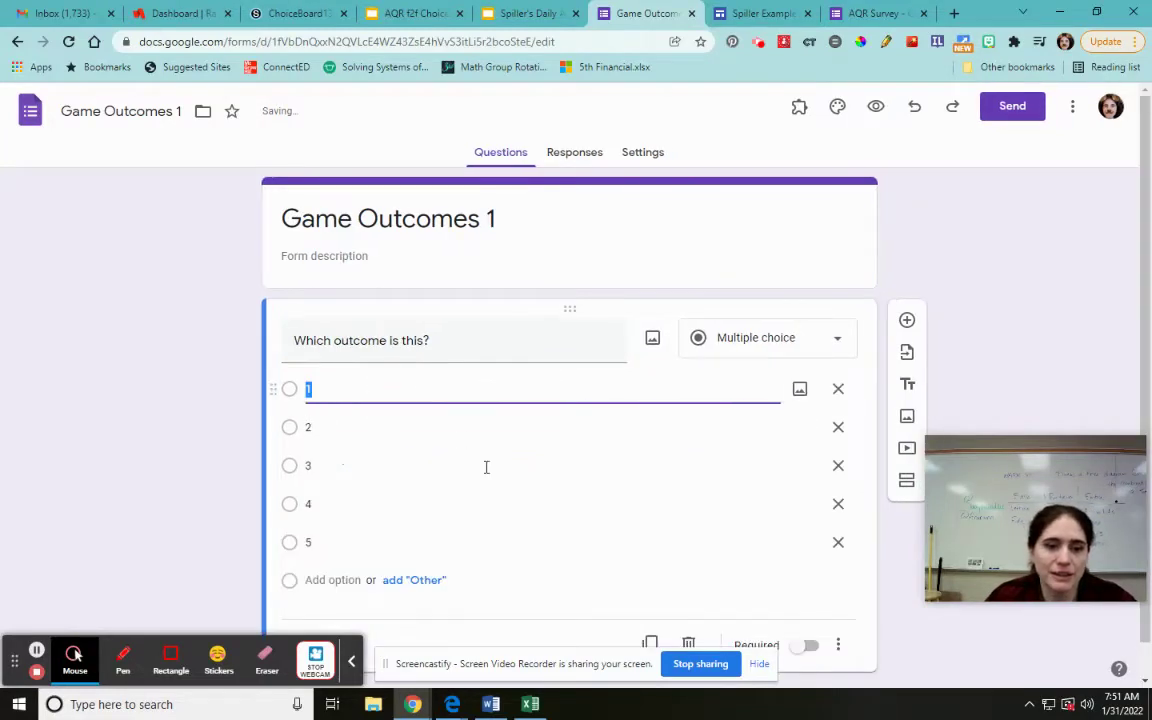
scroll(460, 472, "down", 1)
left_click(808, 612)
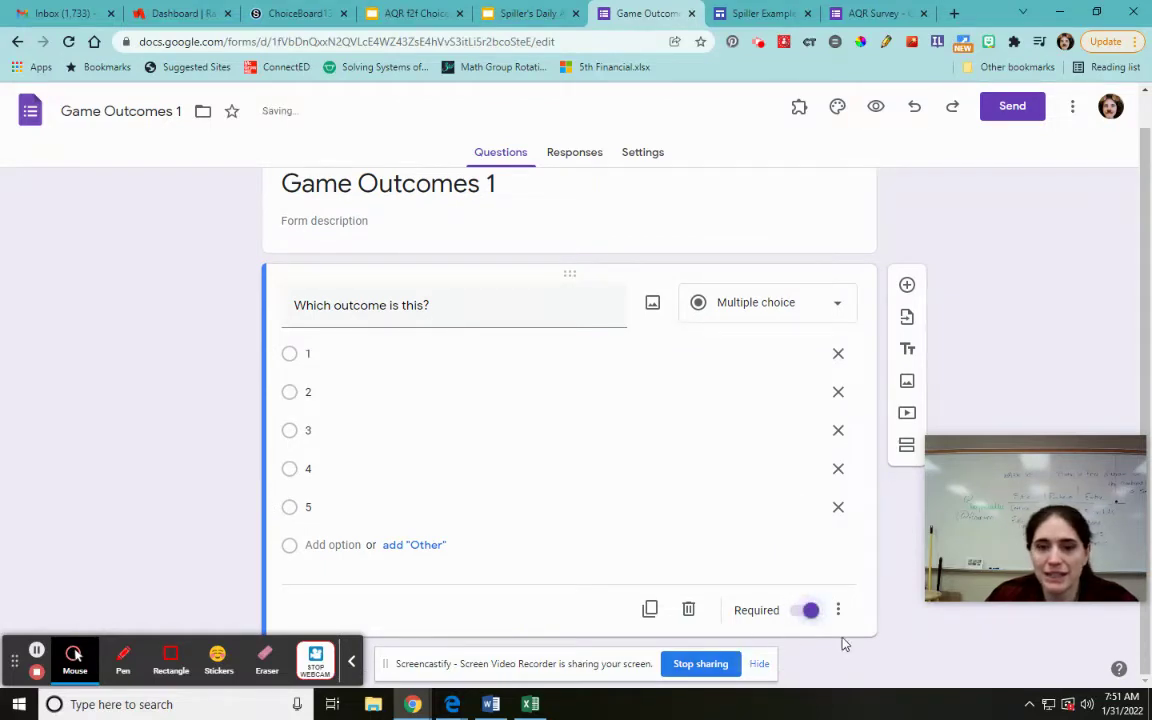
scroll(455, 463, "up", 1)
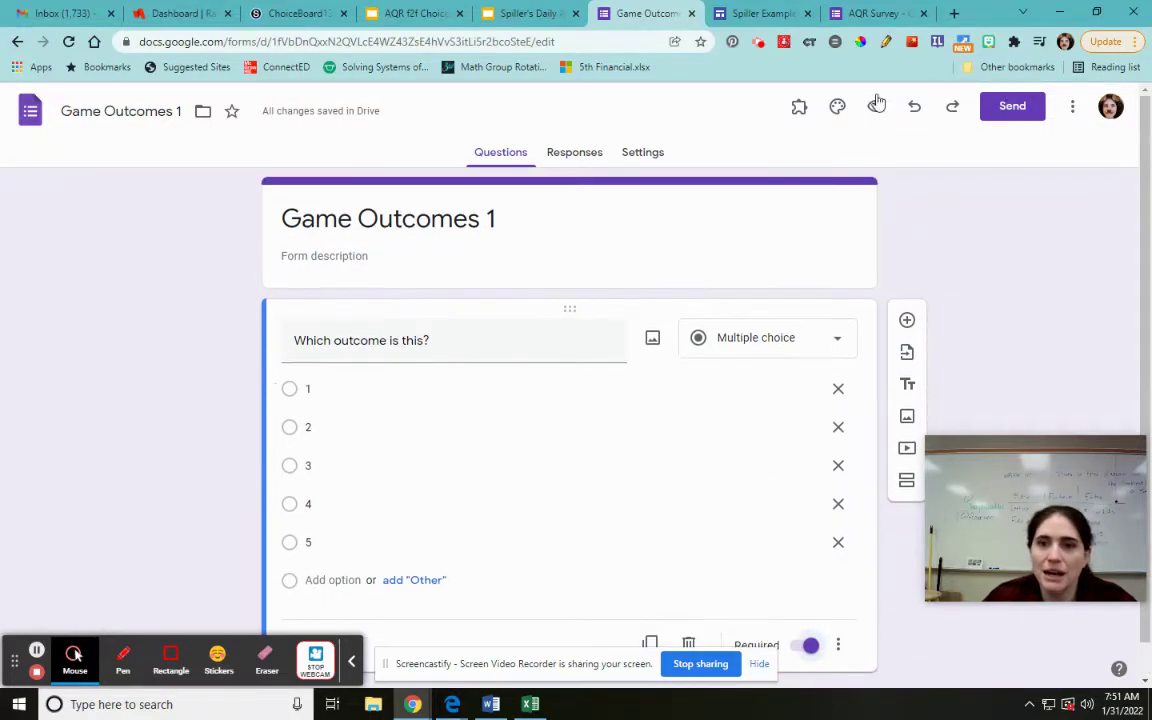
- Set the form's header to the purple night-sky image of a figure holding a light beam
left_click(839, 108)
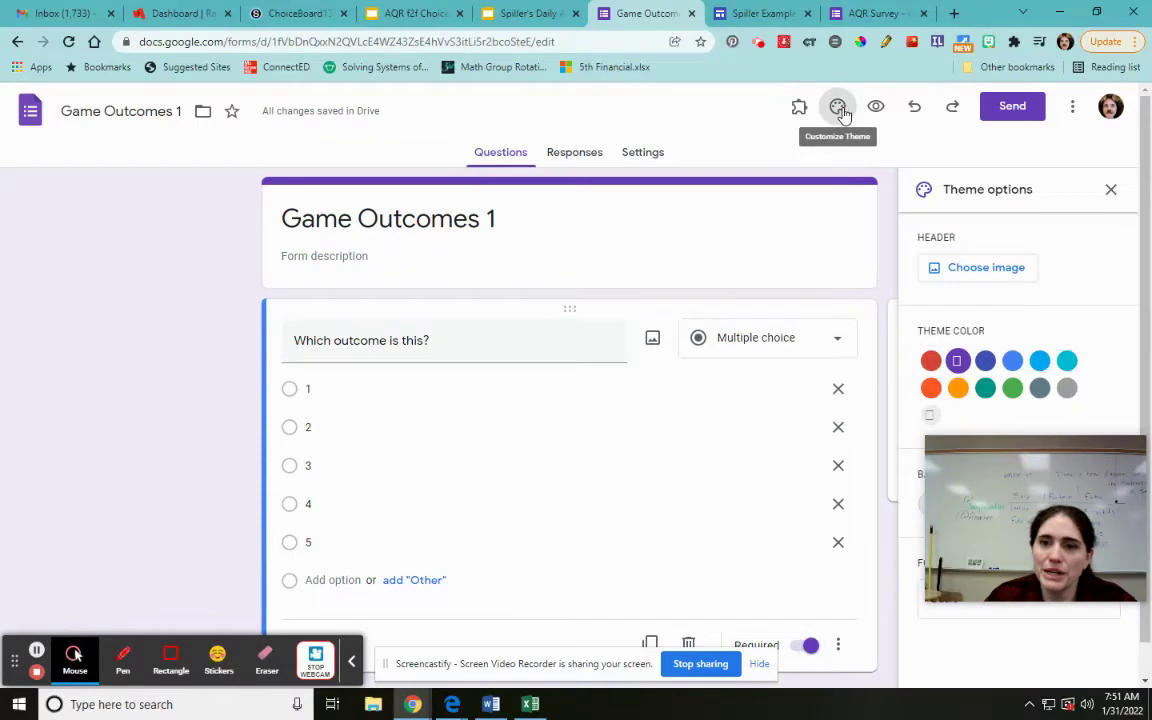
left_click(985, 272)
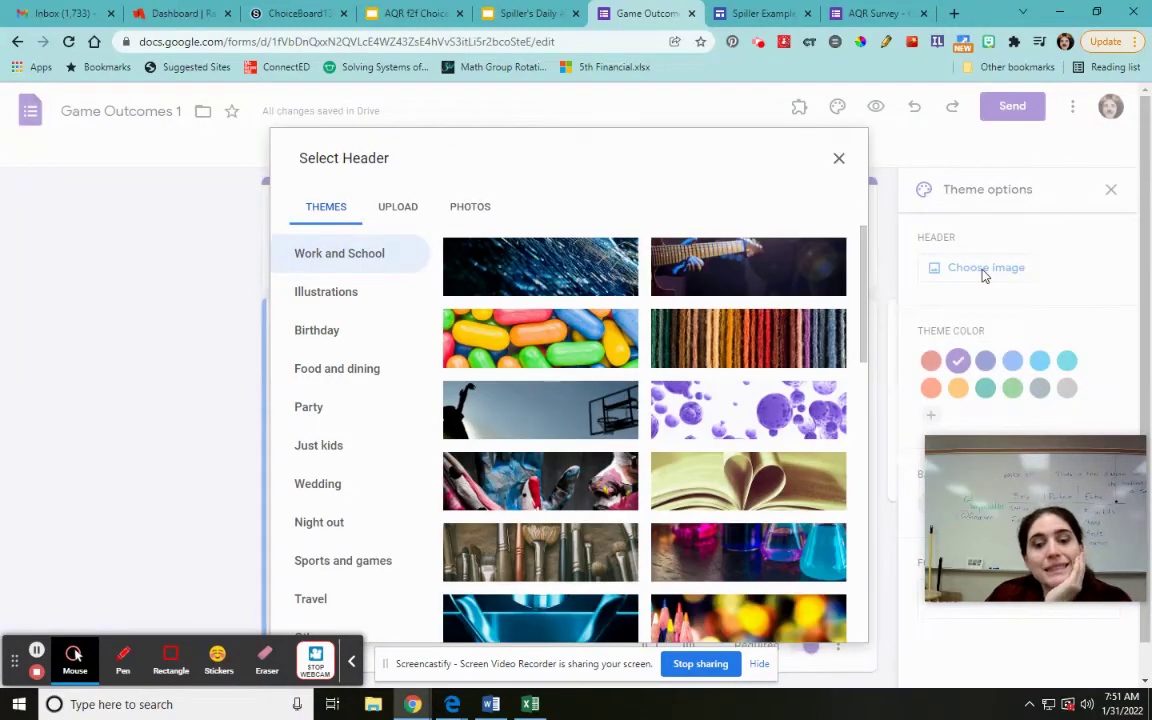
scroll(790, 467, "down", 5)
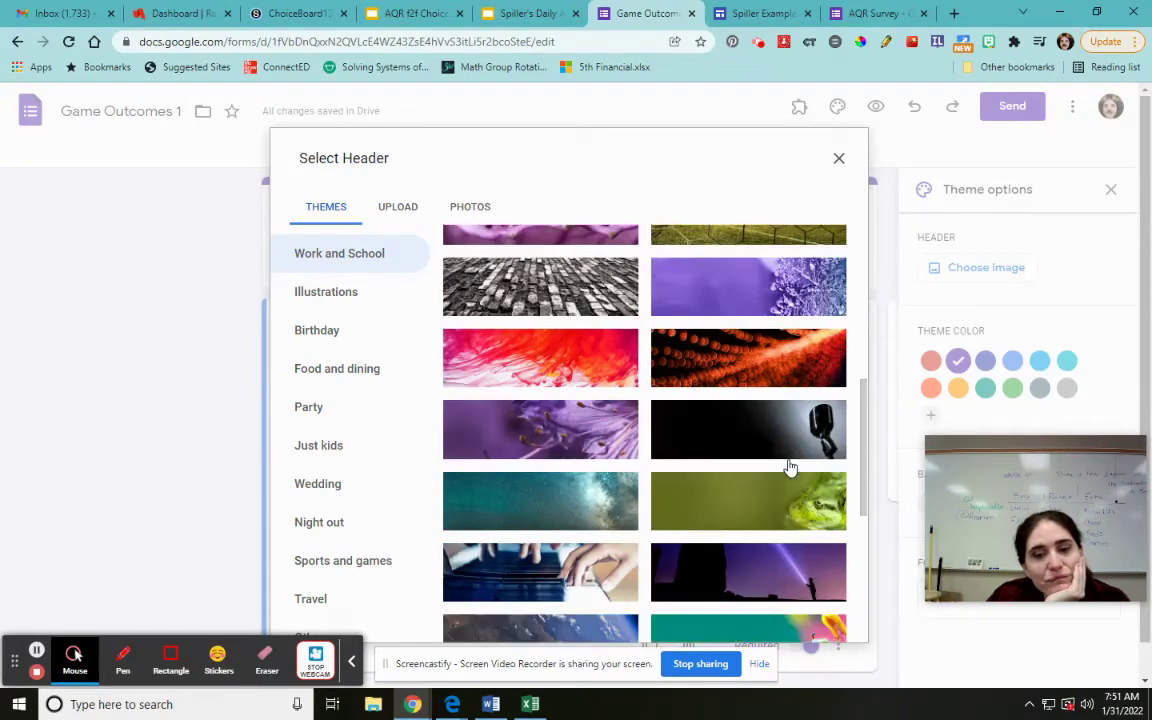
scroll(790, 467, "down", 2)
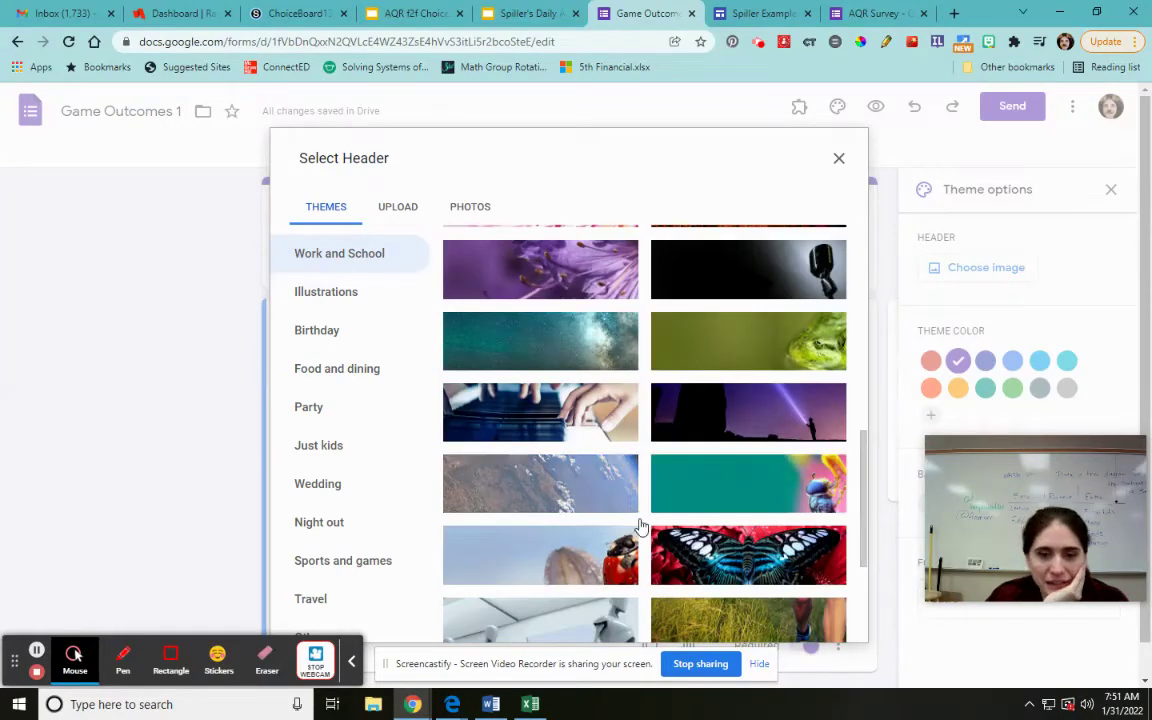
scroll(600, 524, "down", 3)
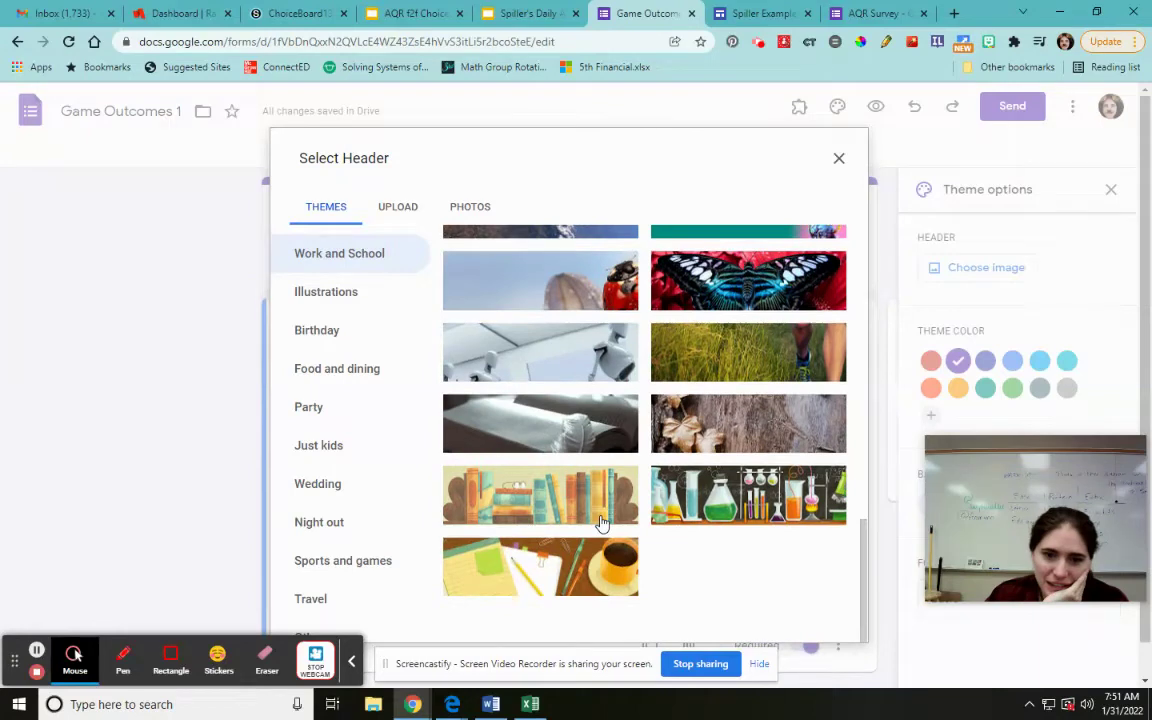
scroll(600, 517, "up", 2)
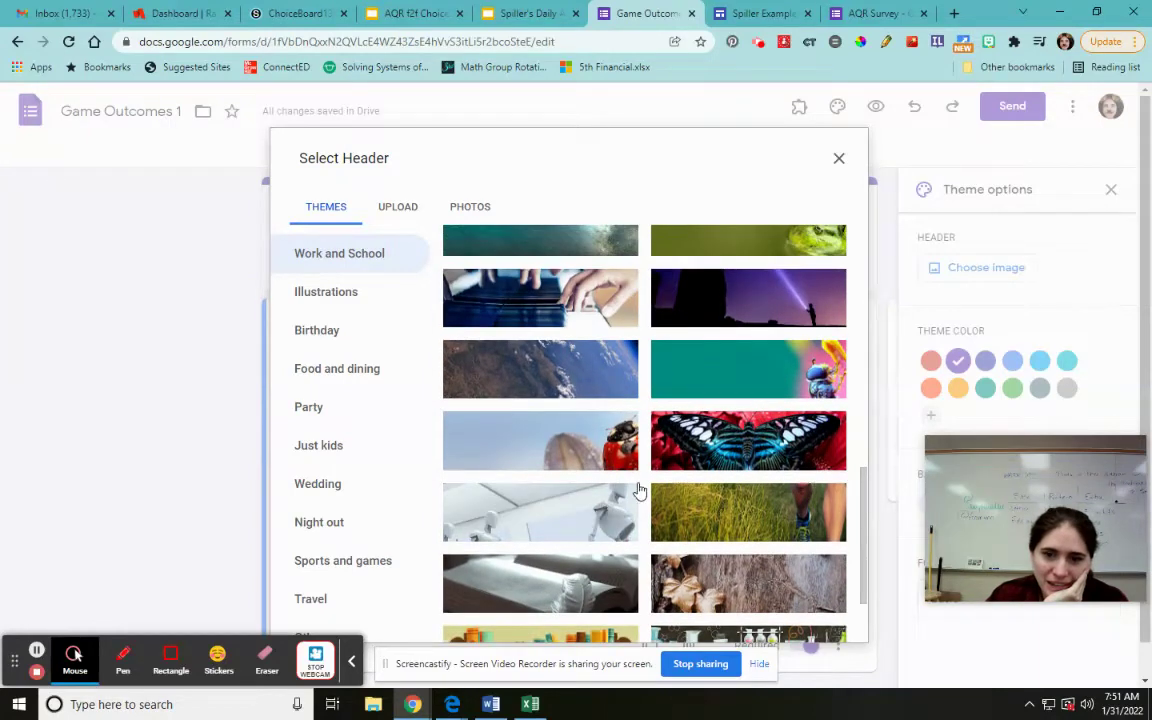
left_click(707, 463)
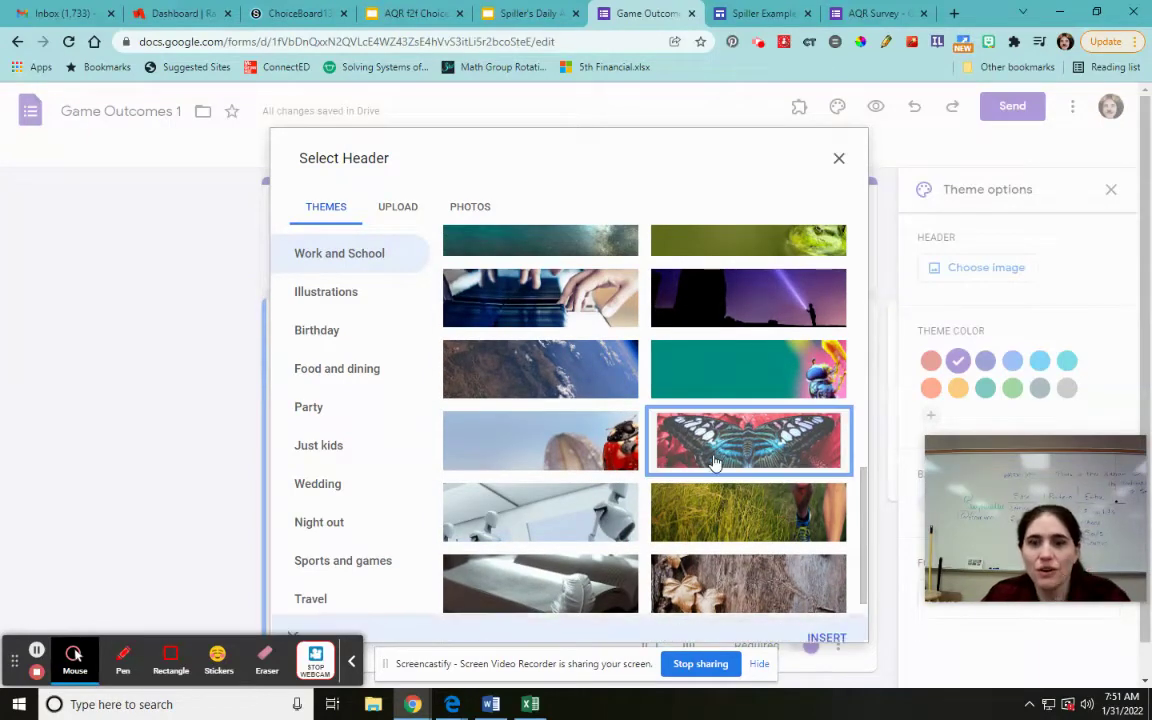
left_click(753, 311)
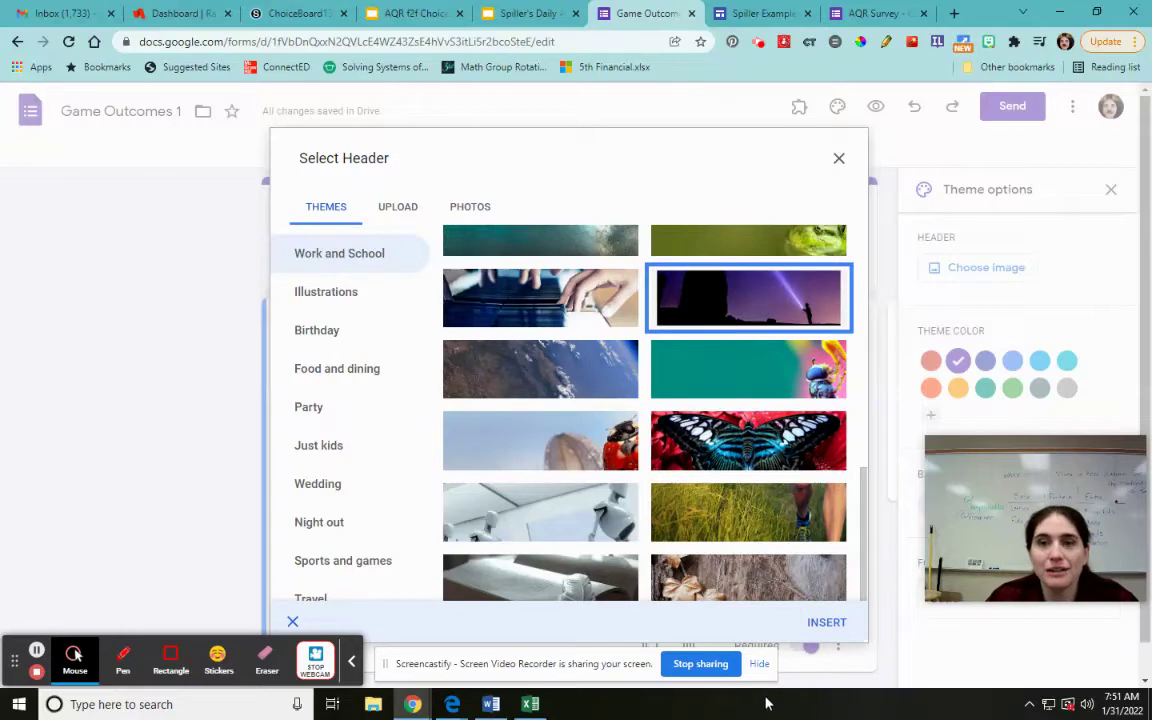
left_click(820, 628)
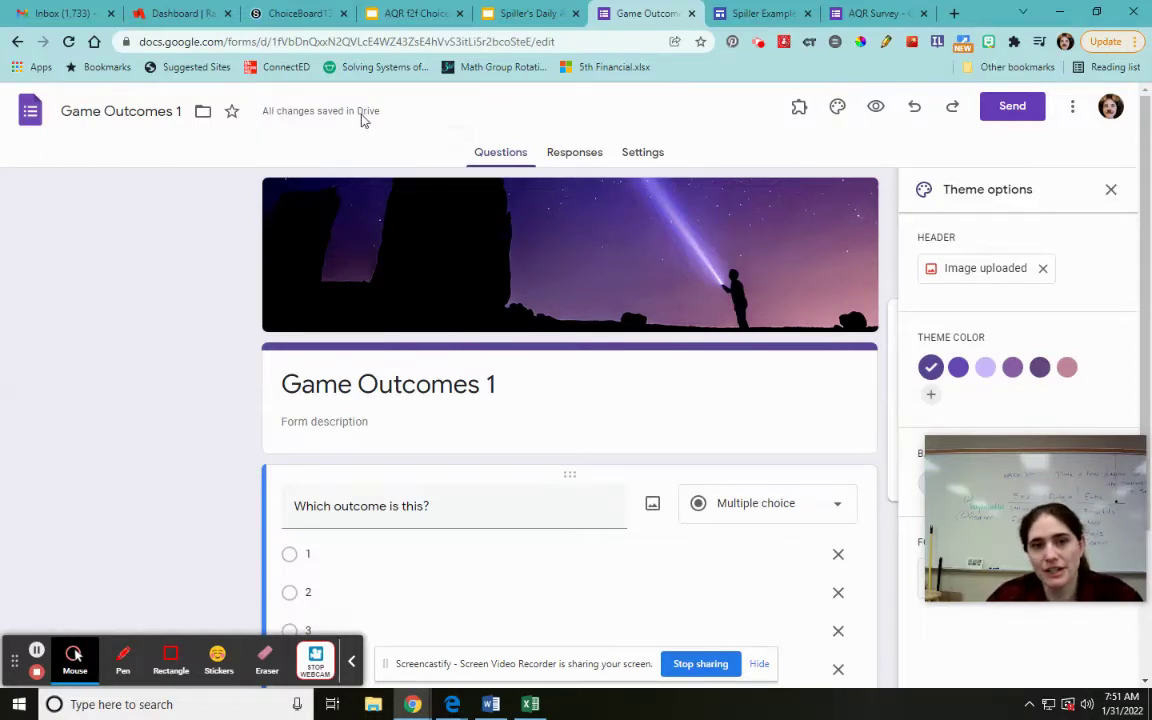
left_click(747, 20)
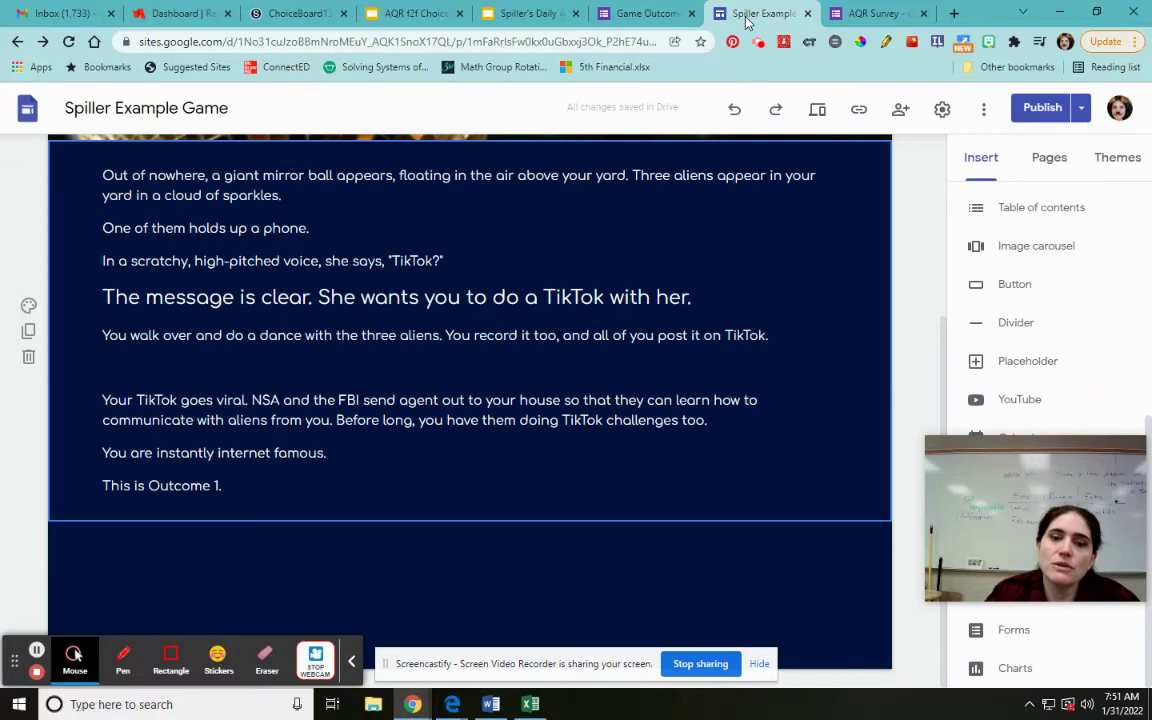
mouse_move(981, 484)
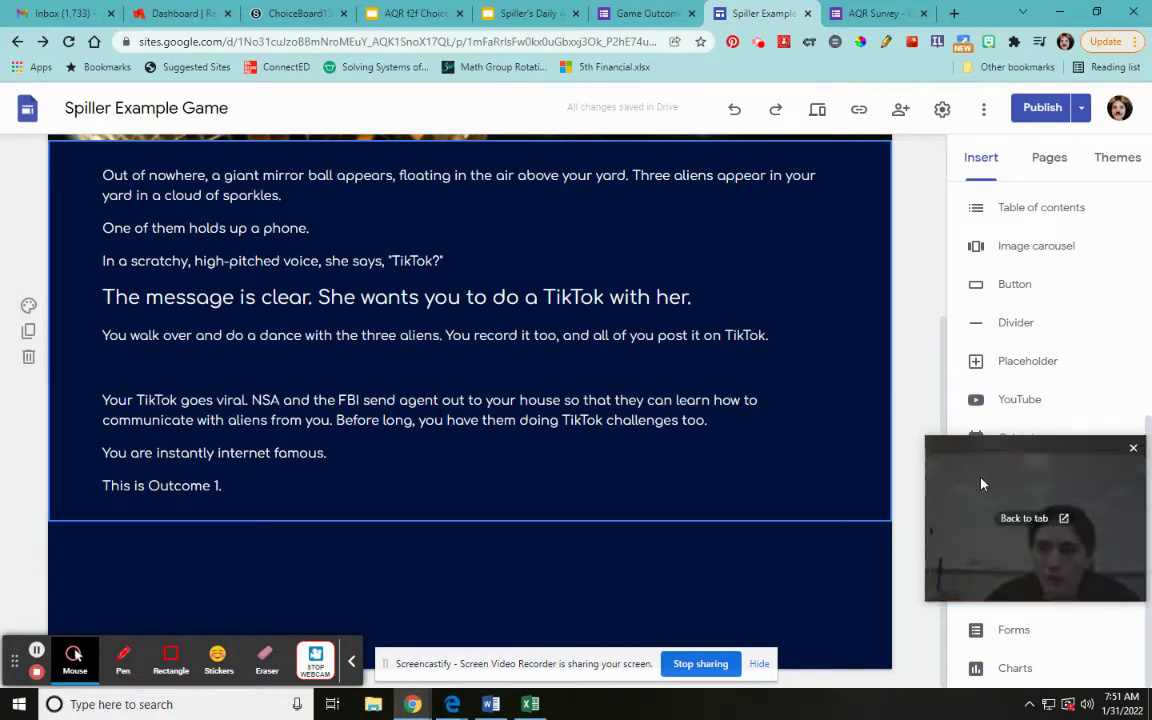
left_click(1024, 518)
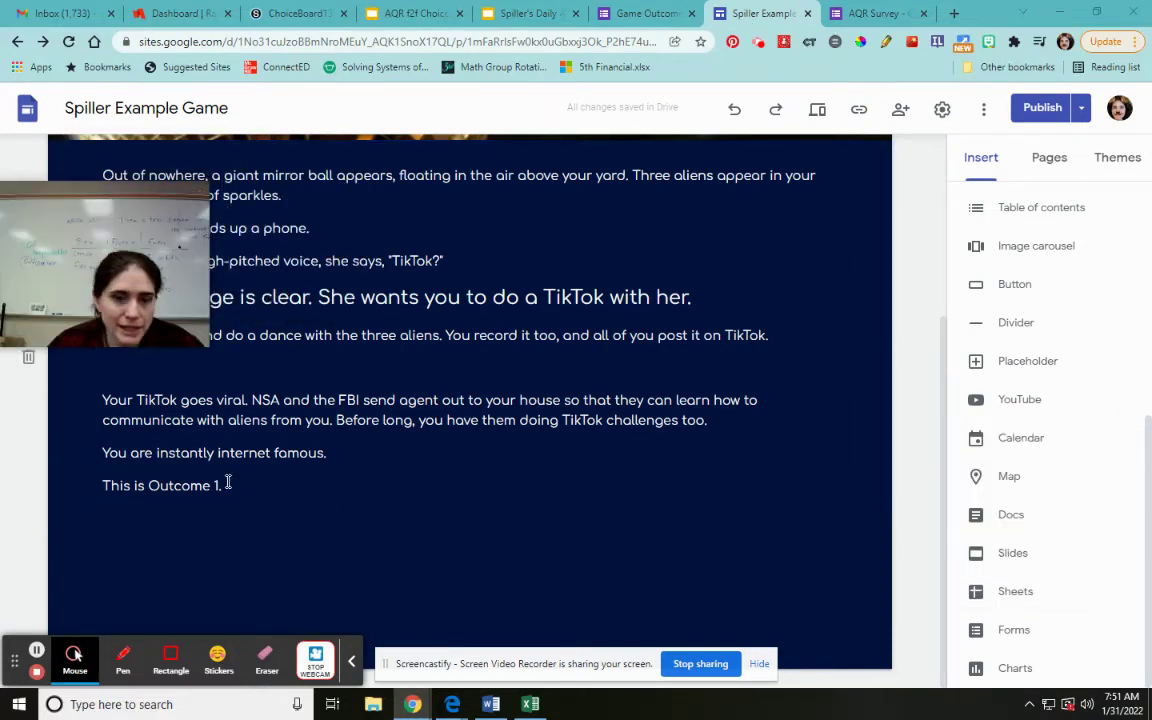
scroll(500, 340, "up", 3)
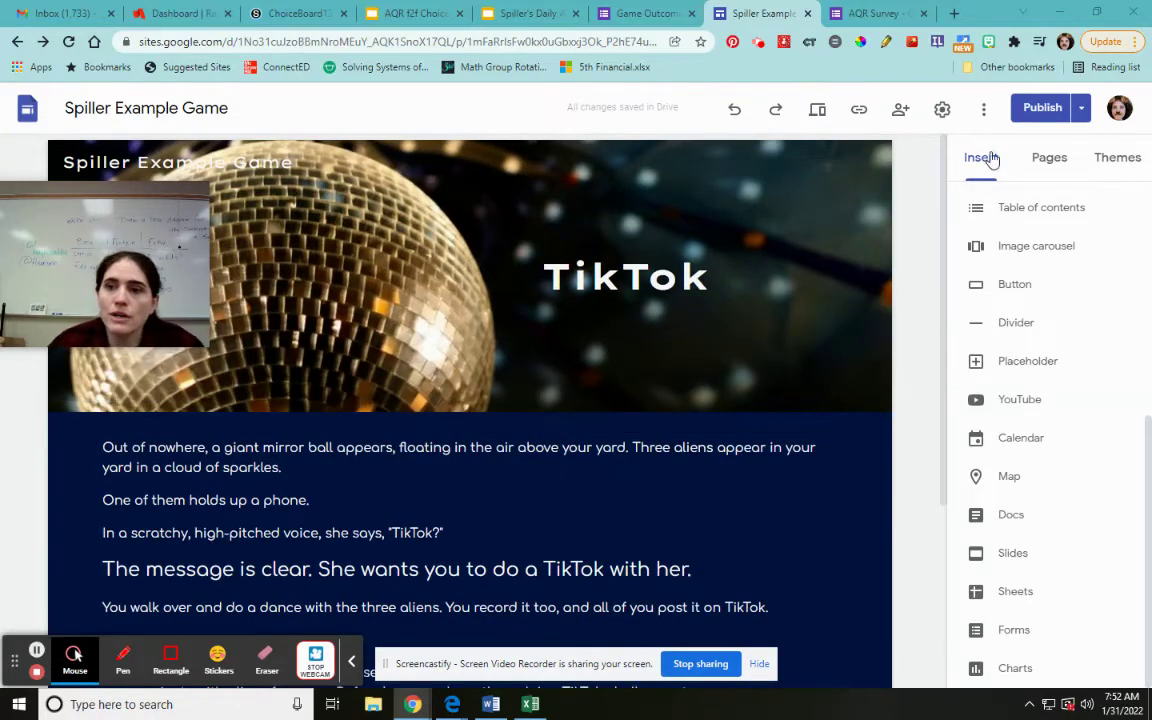
scroll(520, 580, "down", 3)
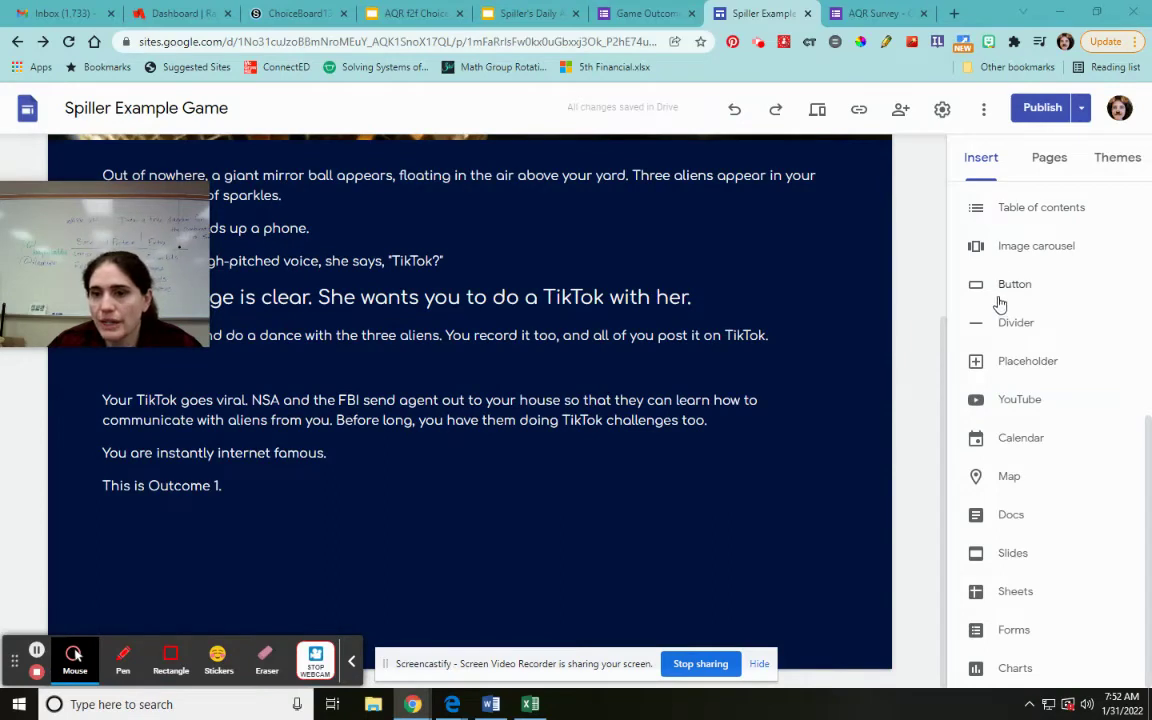
scroll(1020, 340, "up", 5)
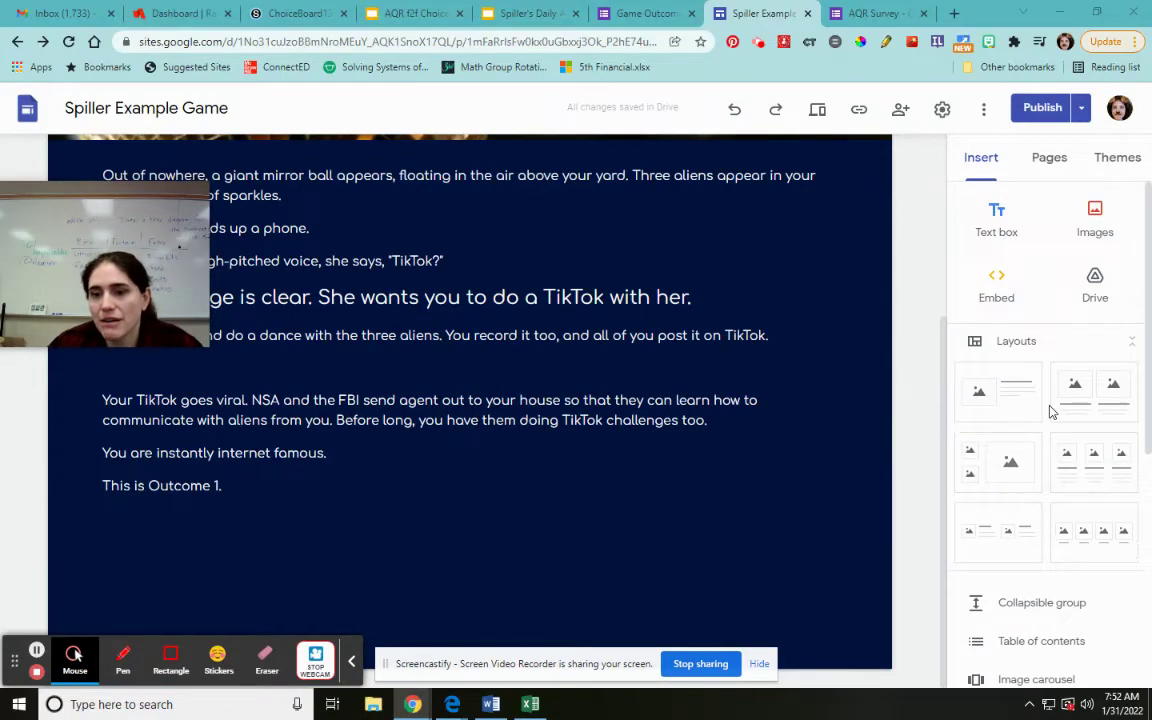
scroll(1050, 410, "down", 4)
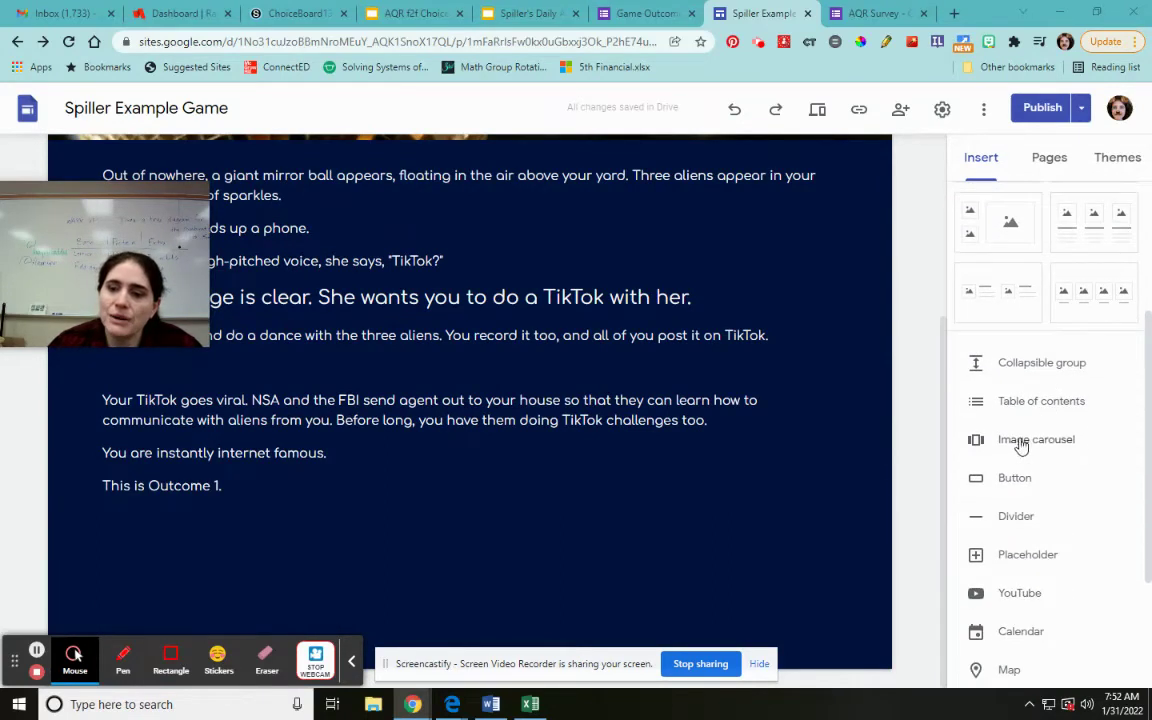
scroll(1022, 478, "down", 3)
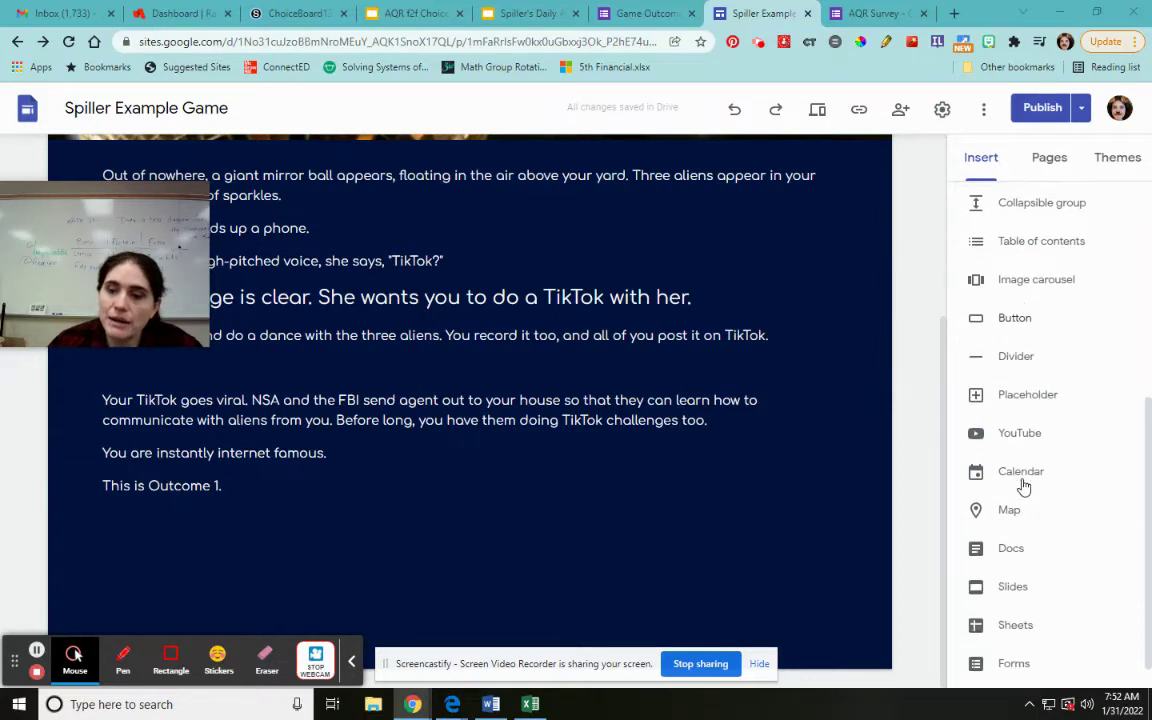
scroll(1022, 486, "down", 1)
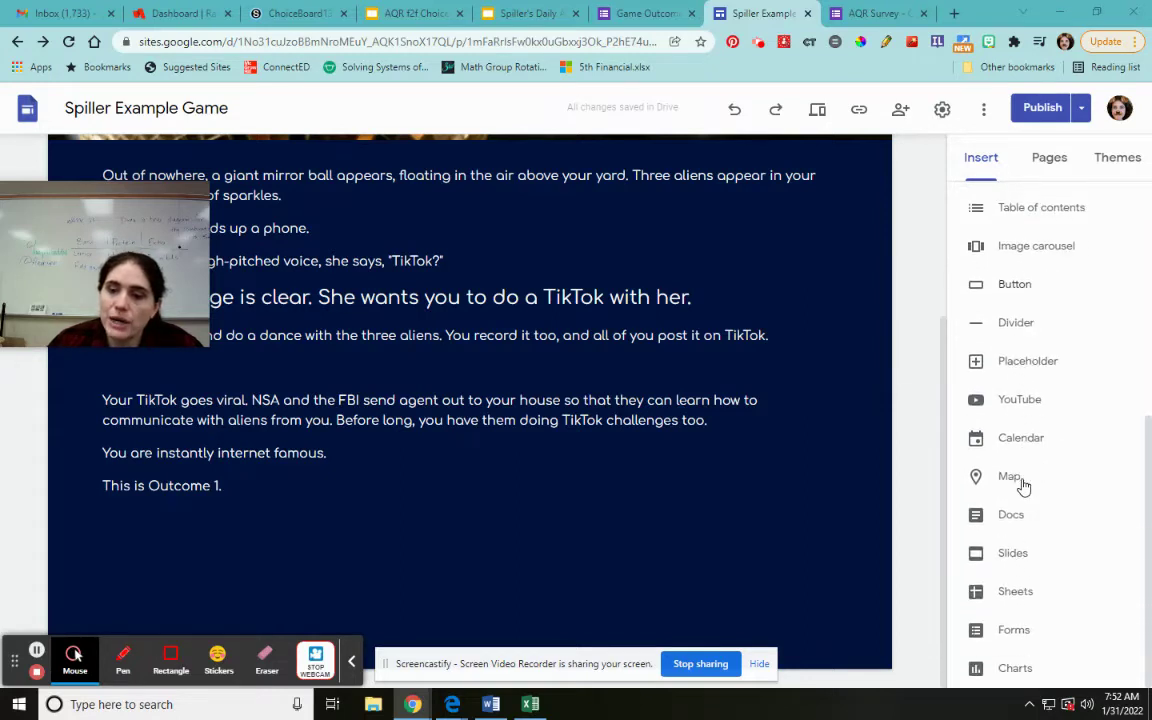
left_click(1015, 631)
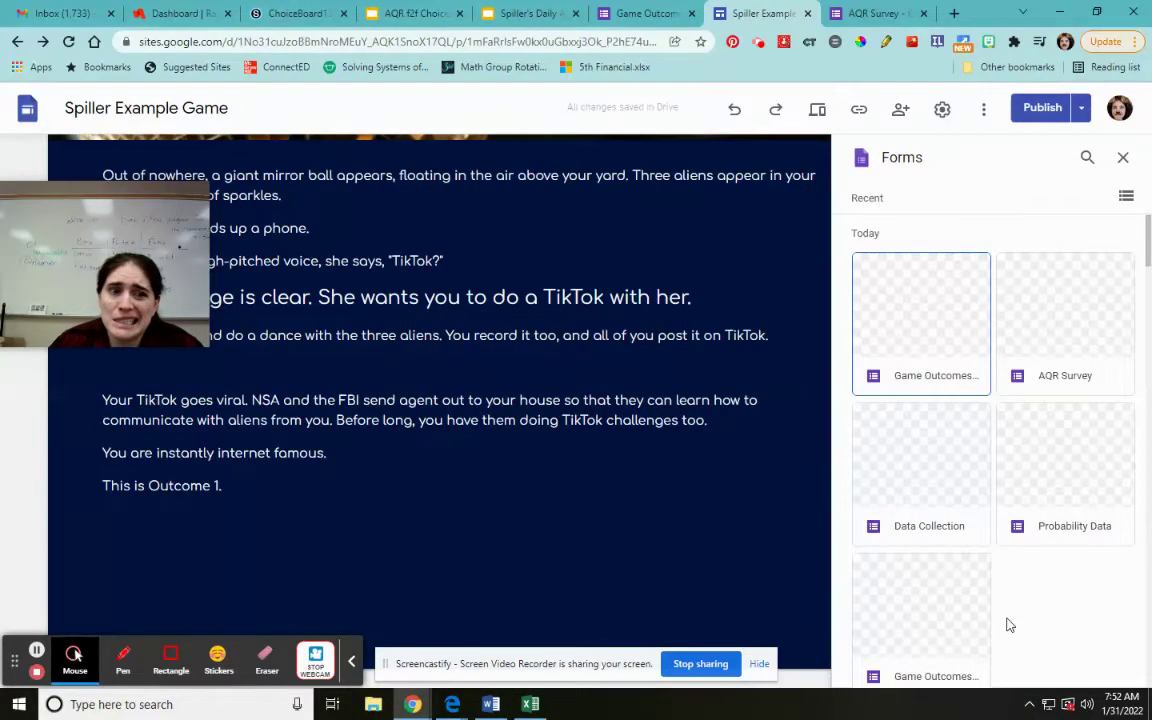
- Embed the Game Outcomes 1 form on the TikTok page below the 'This is Outcome 1.' text
left_click(928, 341)
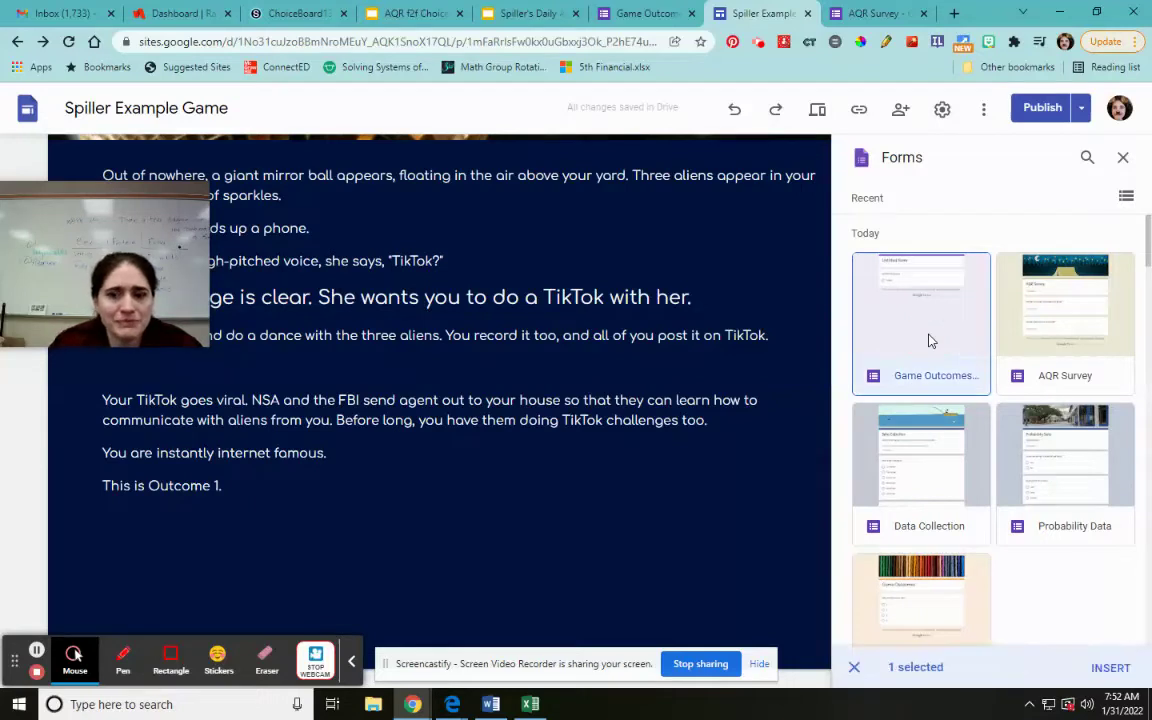
left_click(1108, 670)
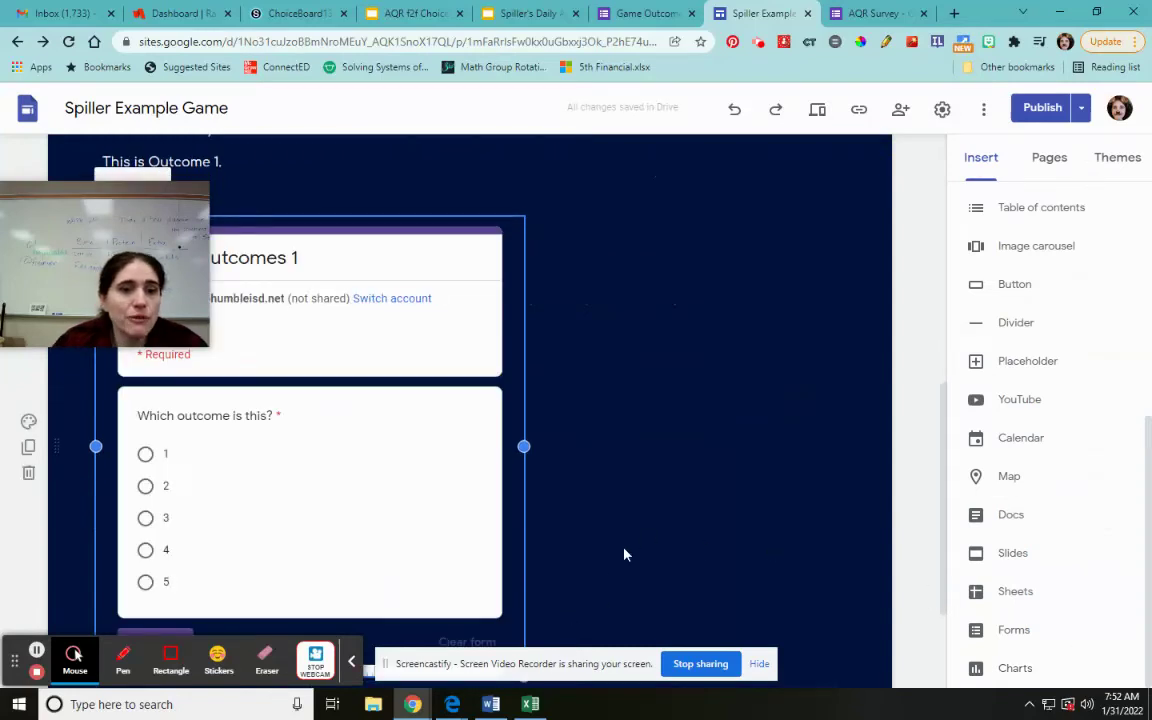
scroll(365, 494, "up", 2)
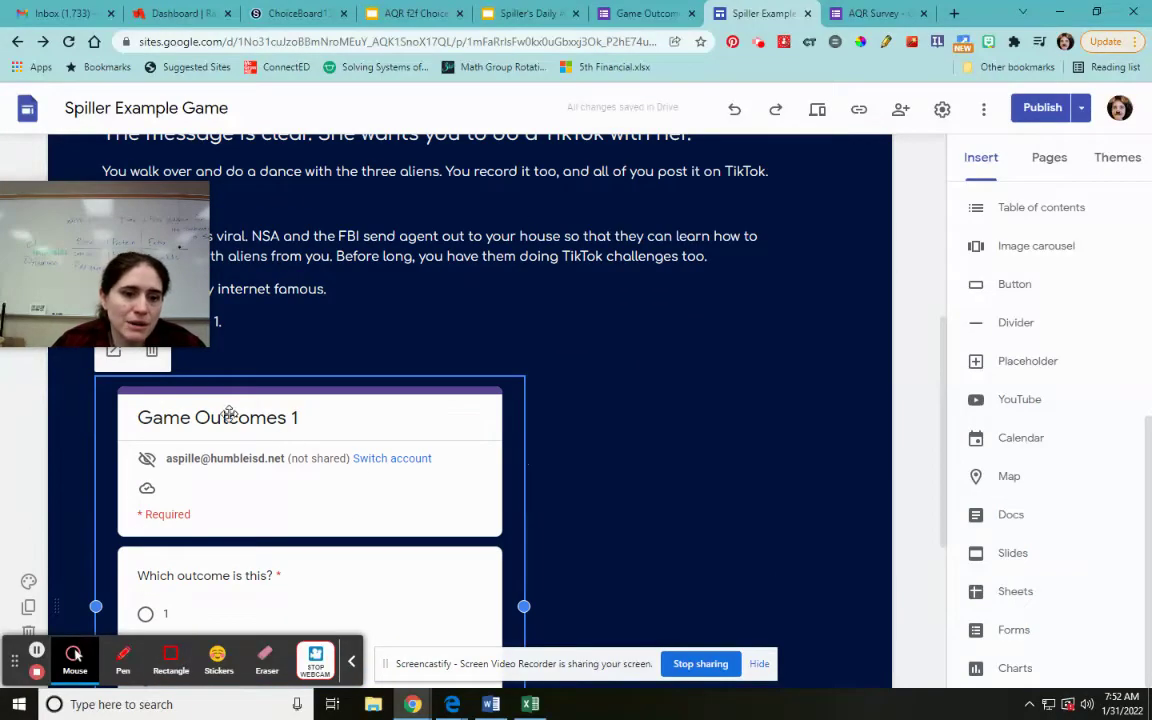
- Change the Game Outcomes 1 form's background colour to light purple
left_click(660, 15)
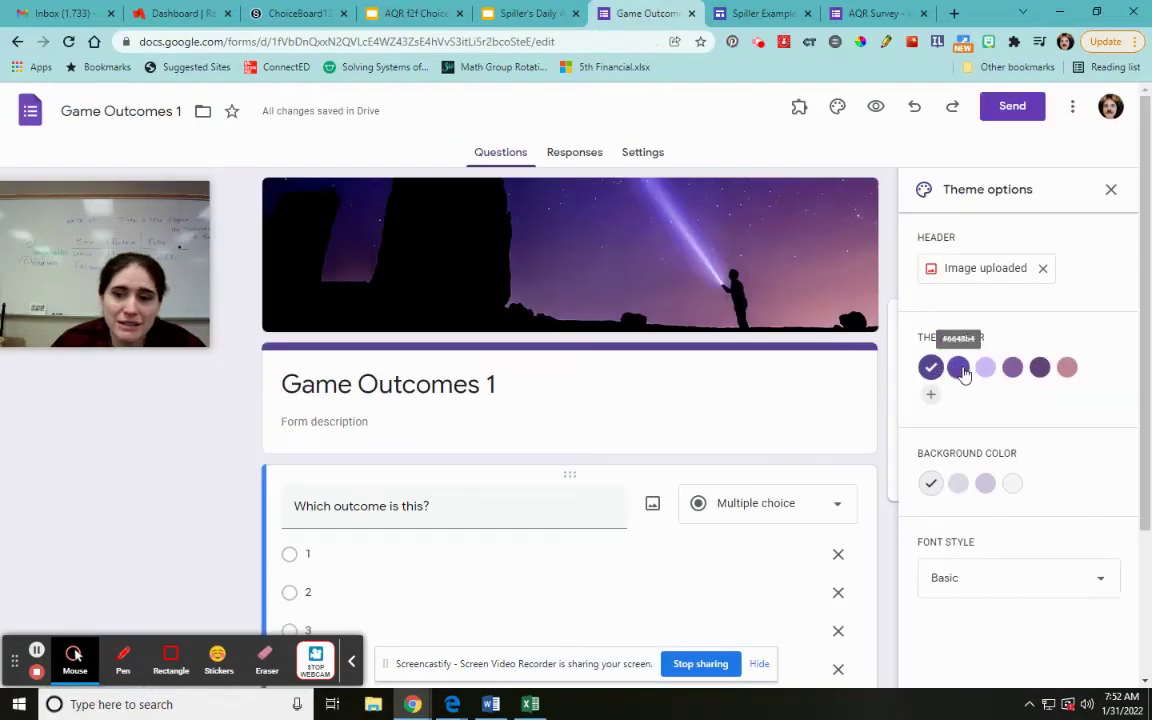
left_click(985, 483)
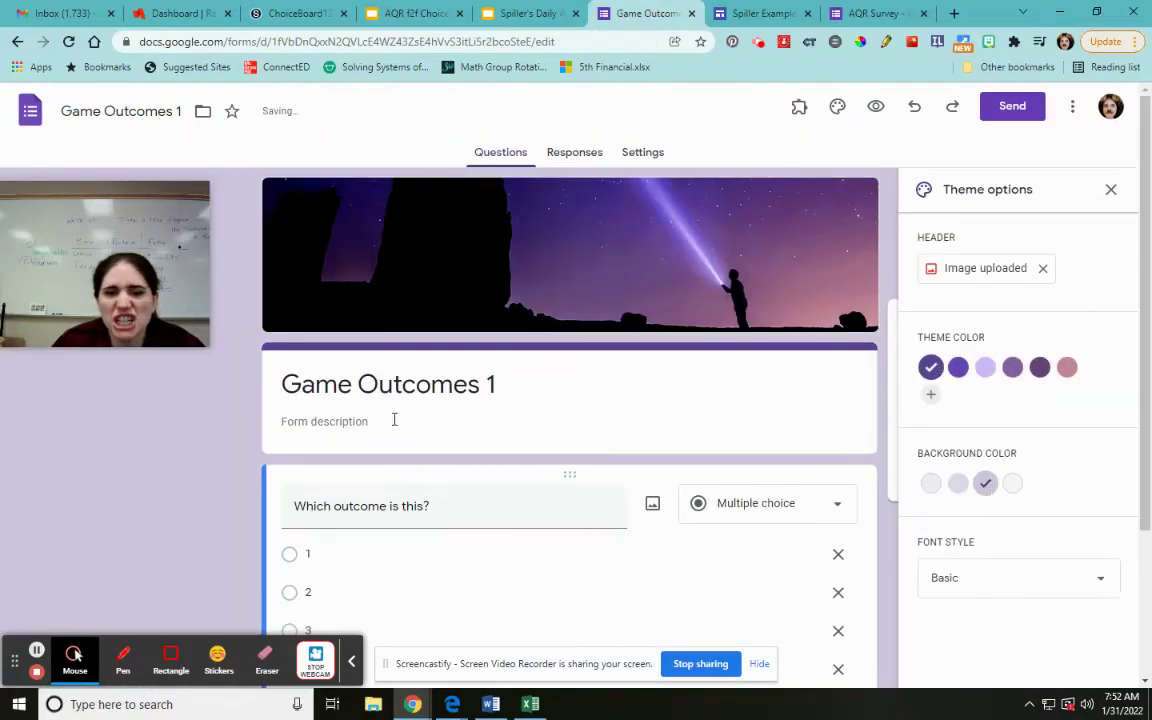
left_click(742, 15)
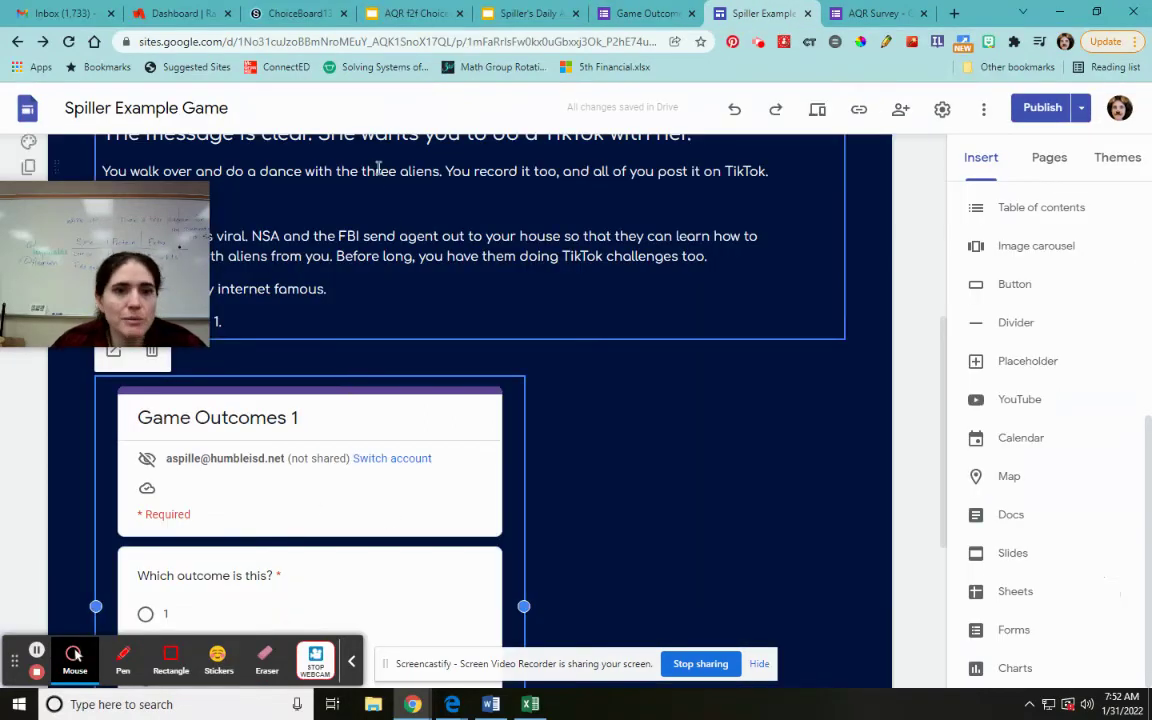
- Check the embedded form on the site page, then briefly look at the AQR Survey form
scroll(658, 391, "down", 2)
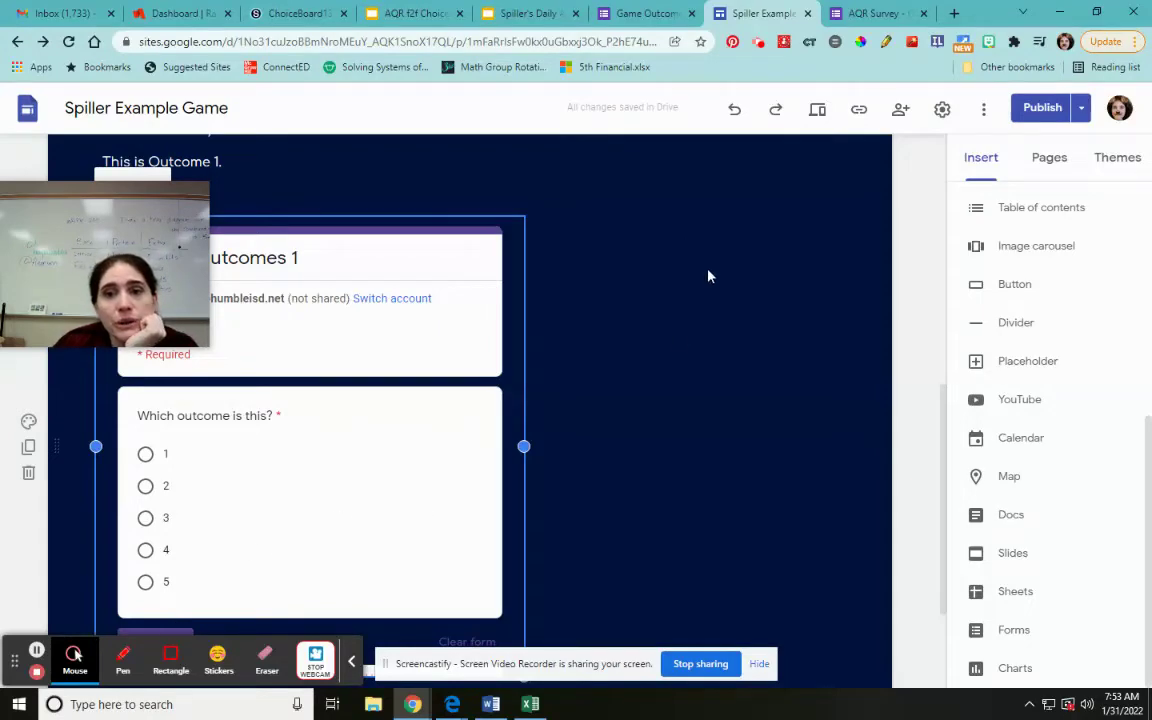
scroll(594, 378, "up", 3)
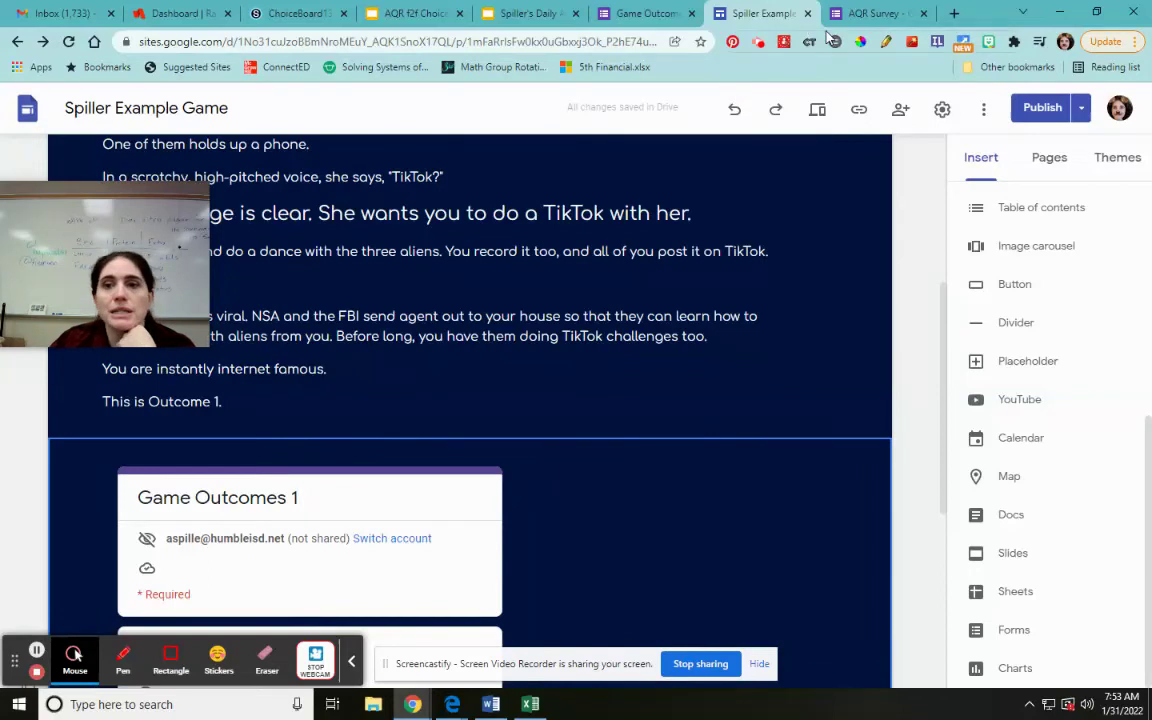
left_click(866, 14)
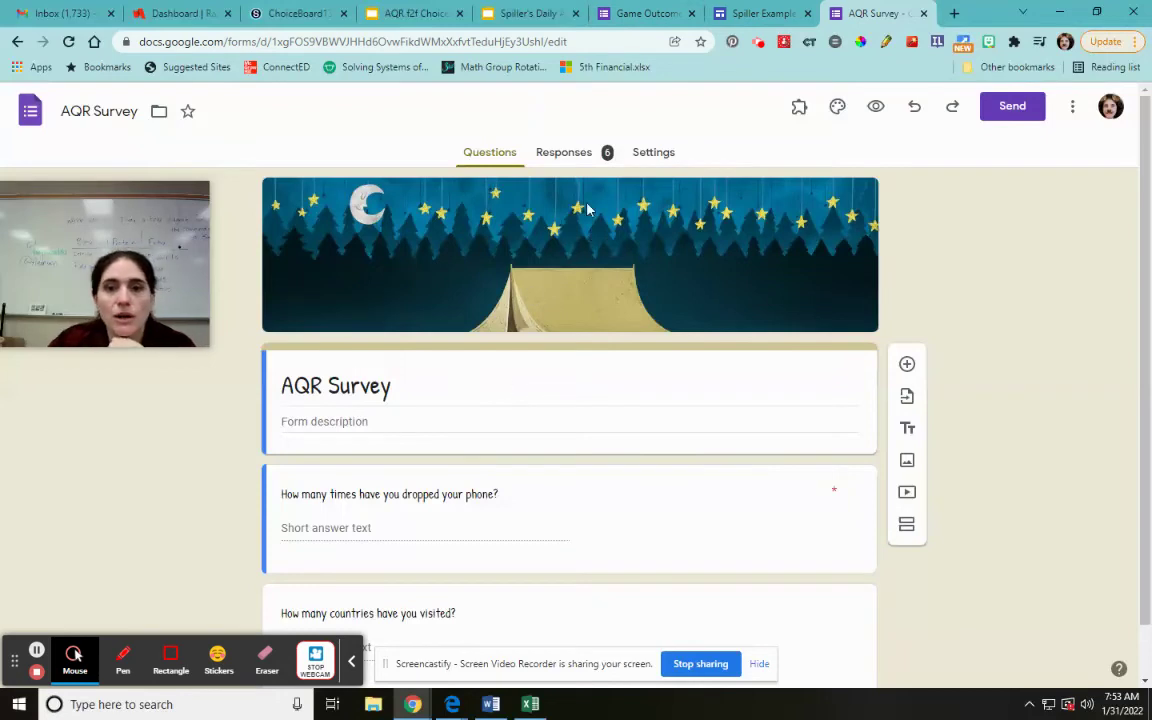
left_click(640, 14)
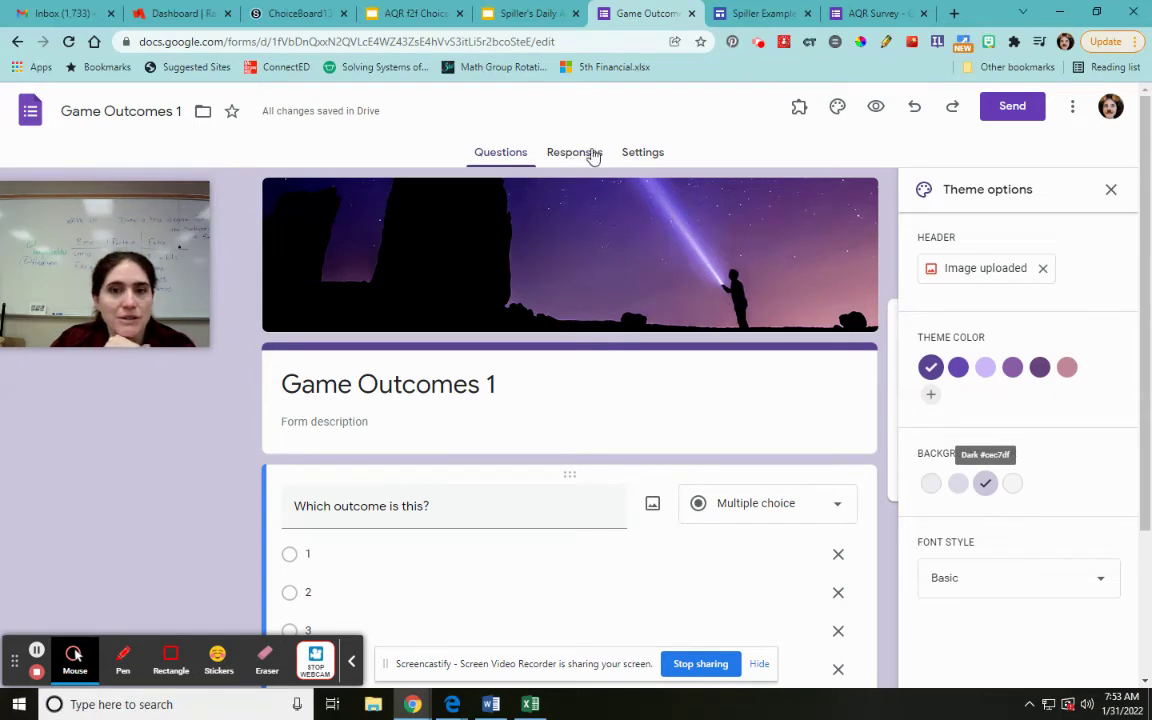
- From the AQR Survey's Responses tab, create a new linked spreadsheet for its 6 responses
left_click(883, 14)
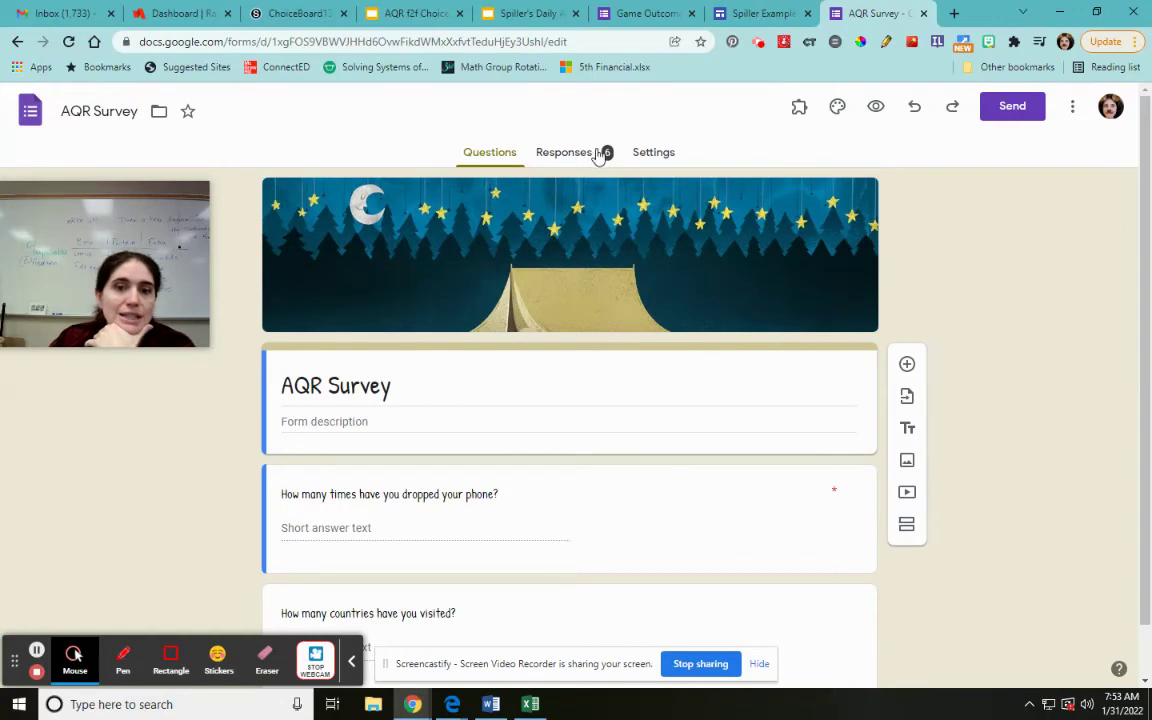
left_click(566, 154)
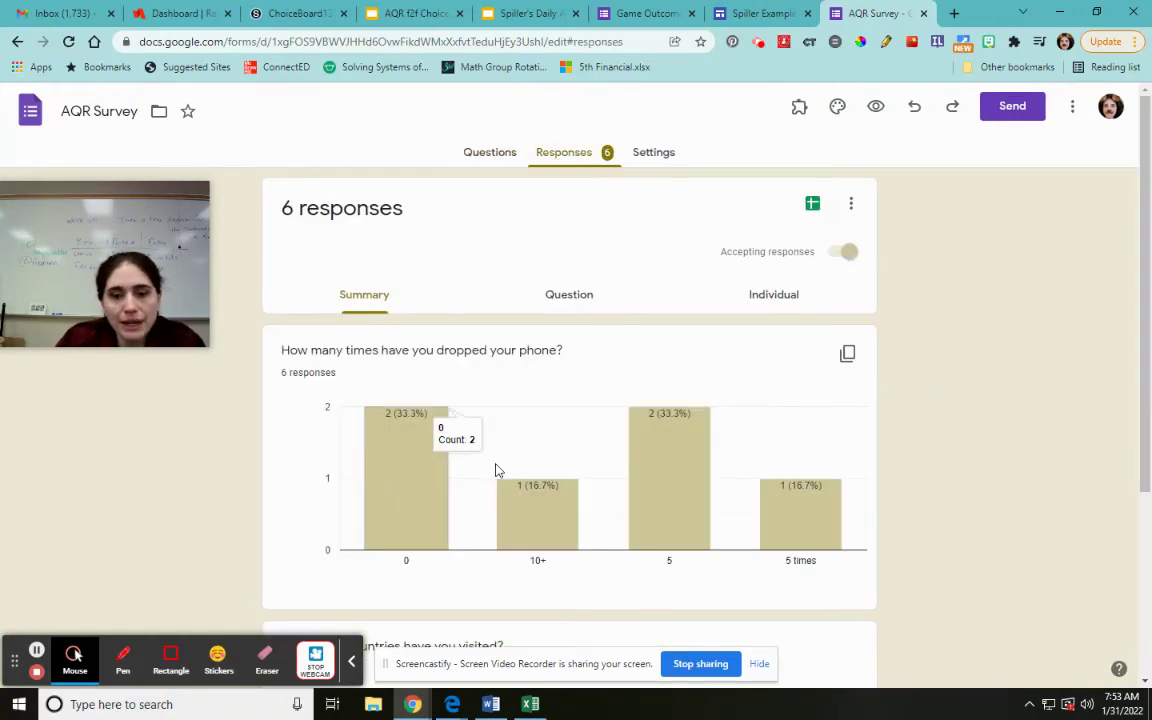
scroll(413, 475, "down", 3)
scroll(502, 470, "up", 3)
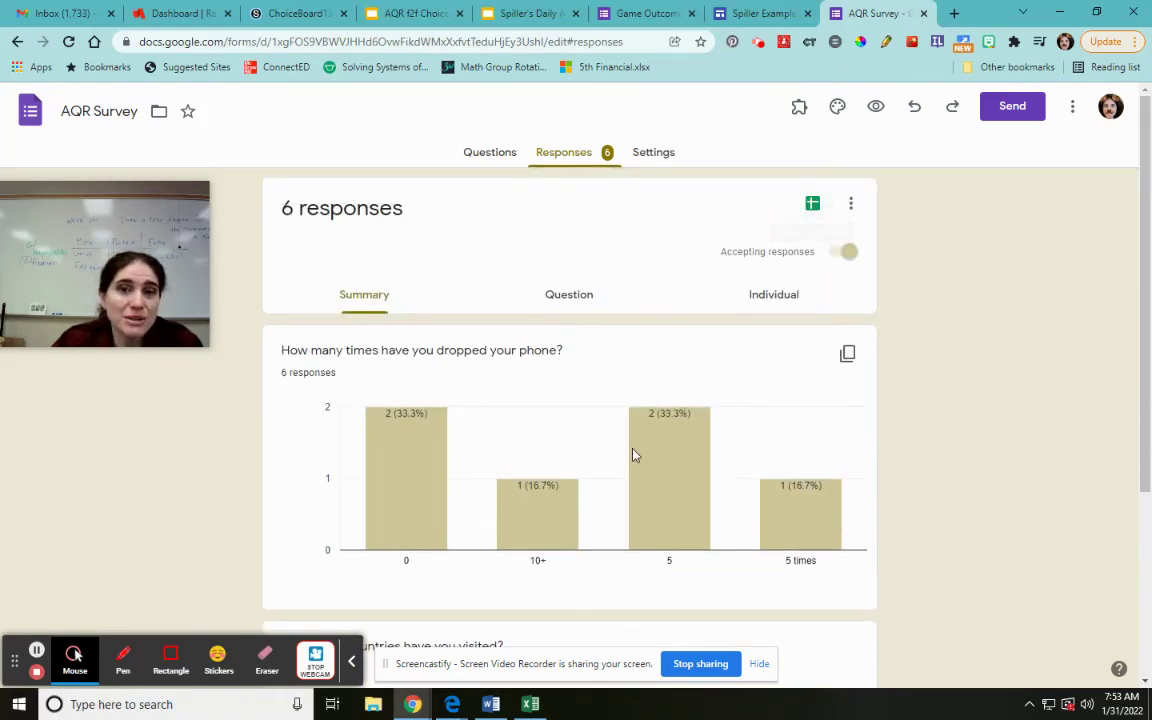
mouse_move(632, 455)
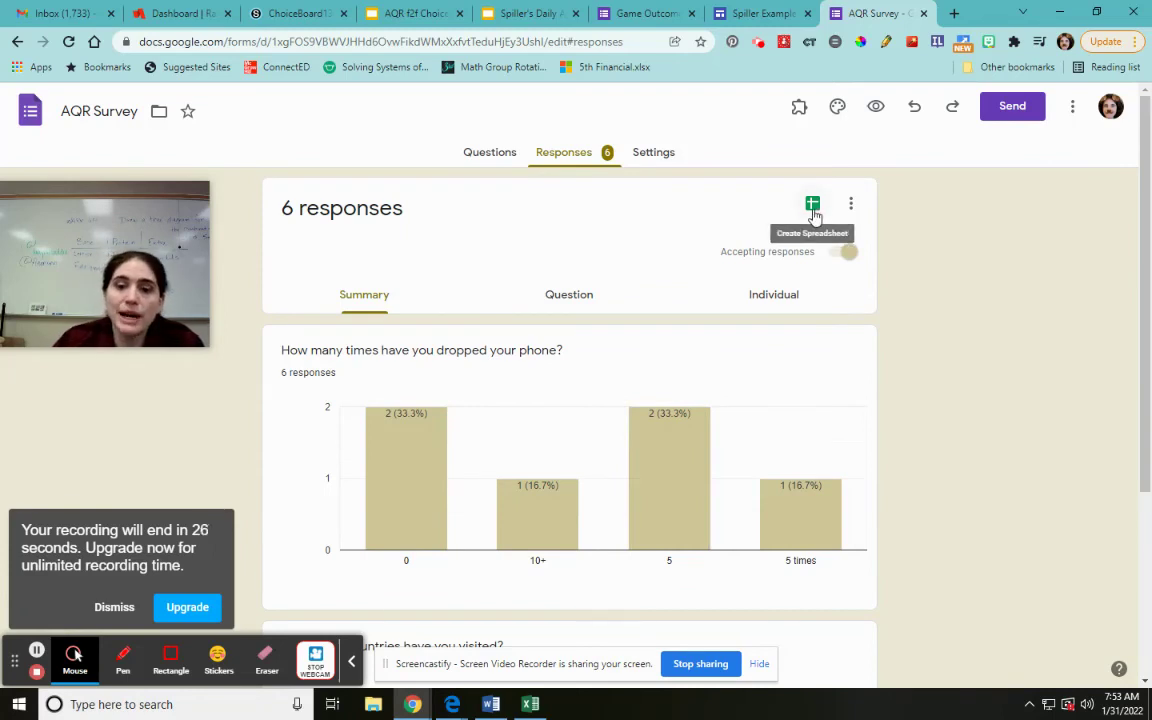
left_click(813, 208)
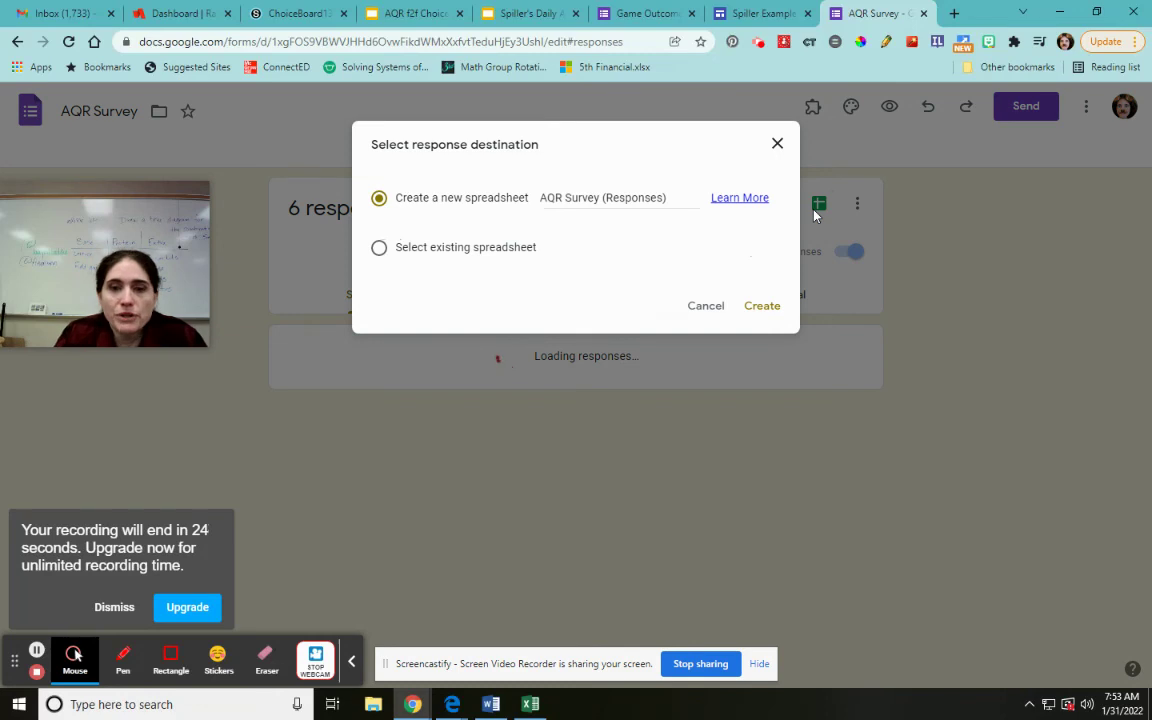
left_click(761, 308)
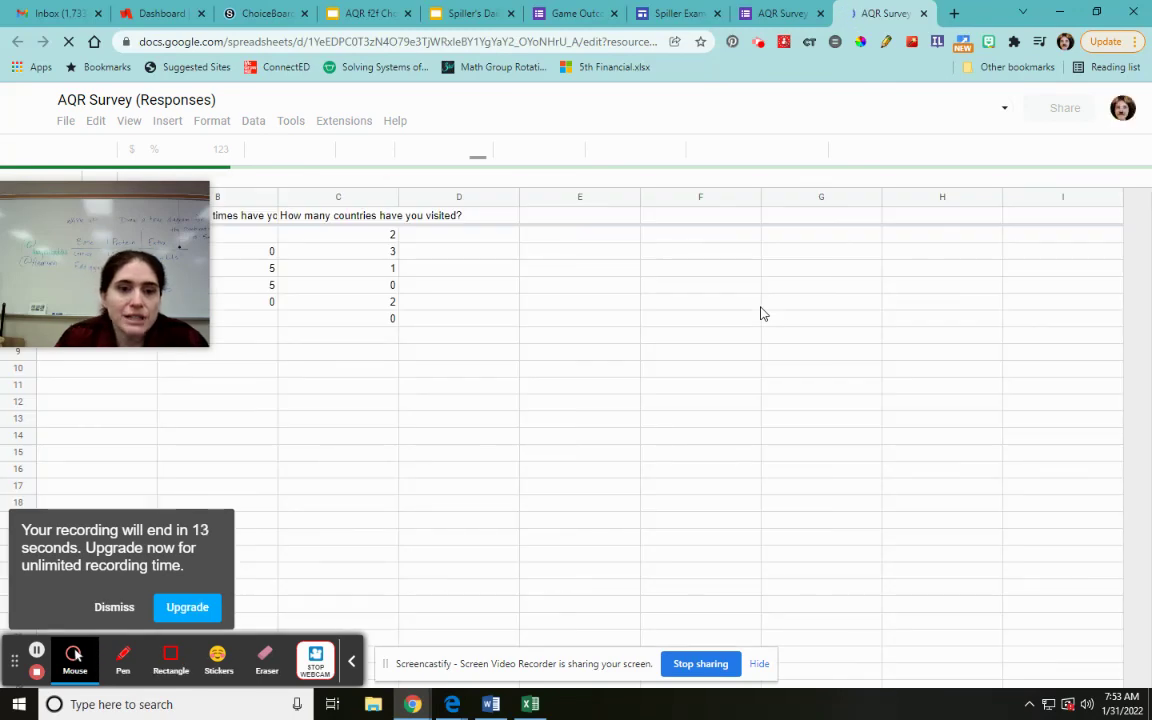
- Review the six timestamped response rows in the AQR Survey (Responses) sheet
mouse_move(166, 263)
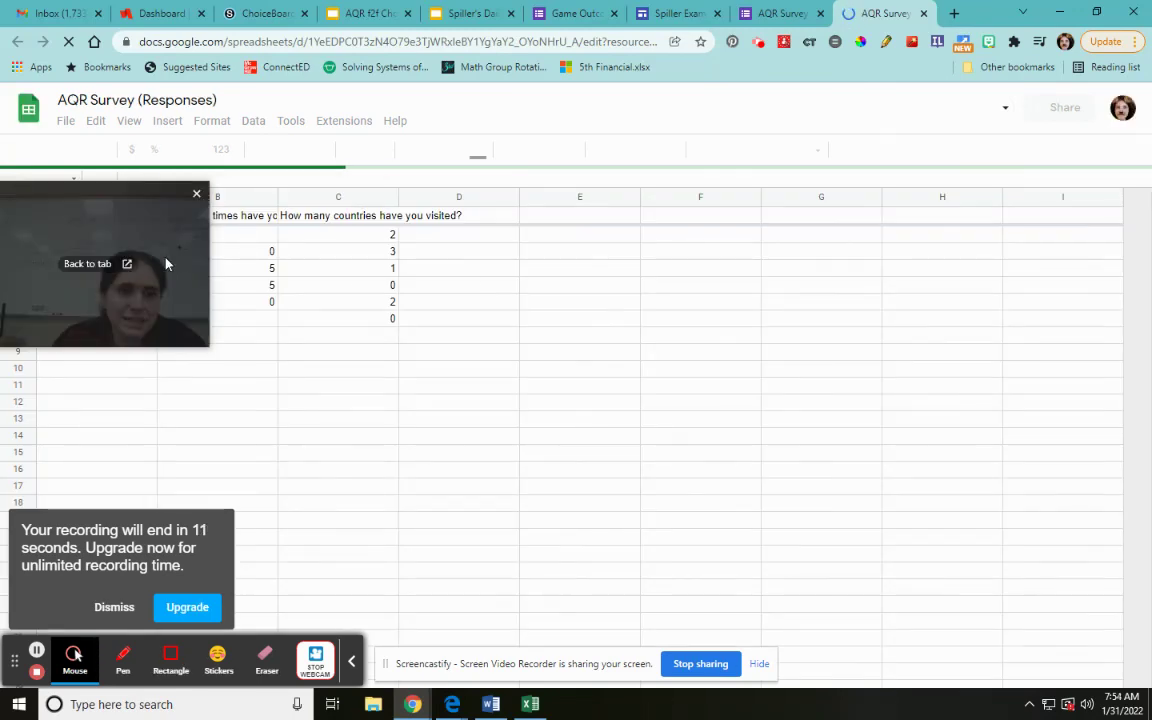
left_click_drag(200, 280, 888, 428)
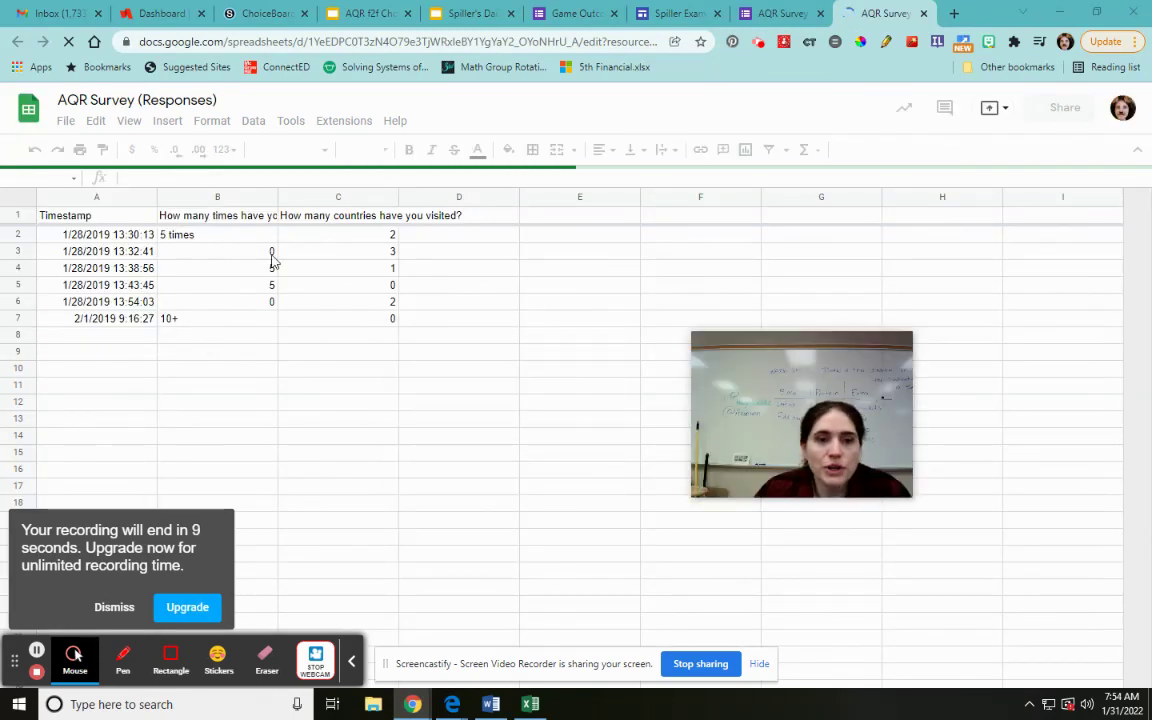